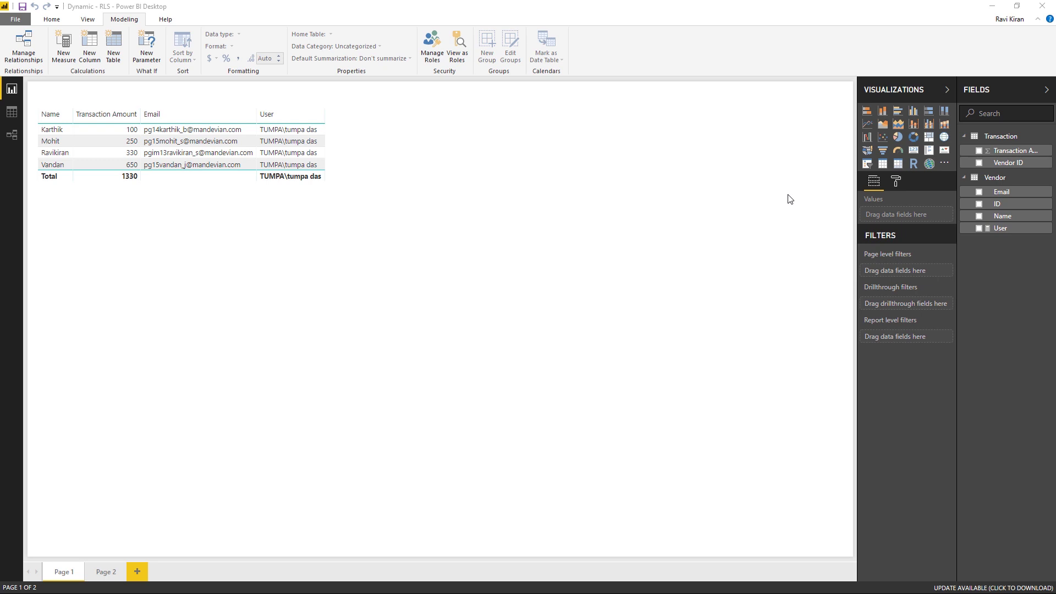
- Delete the Vendor table from the data model and remove the broken table visual from Page 1
right_click(1051, 178)
left_click(988, 275)
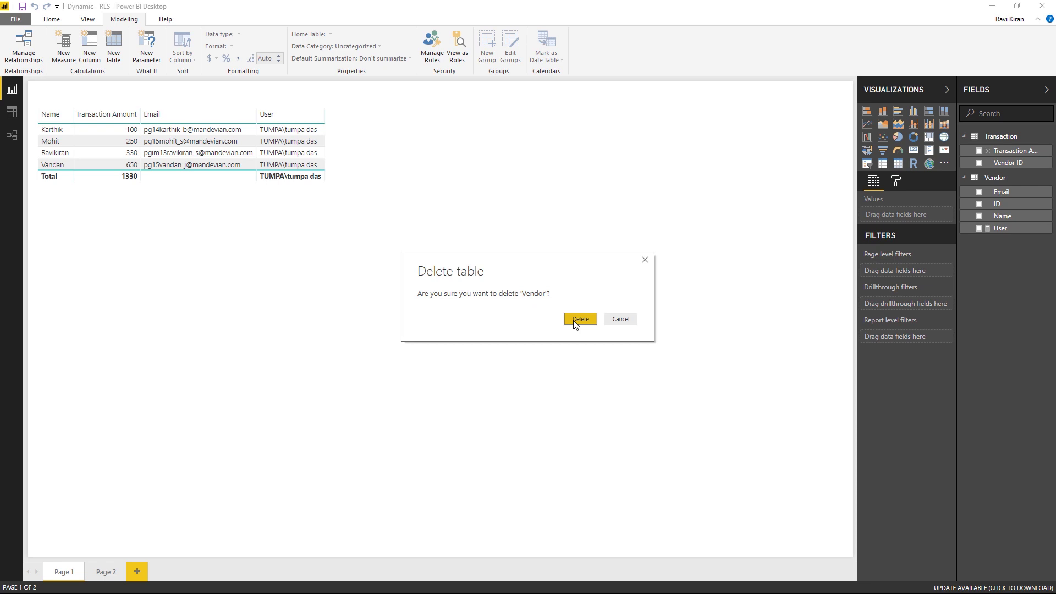
left_click(578, 321)
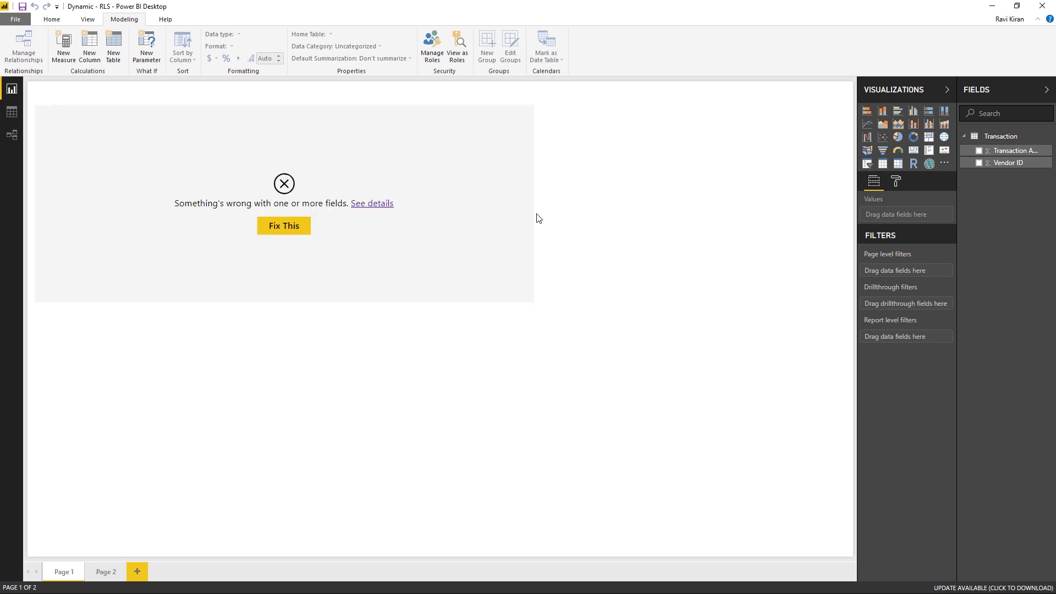
left_click(525, 104)
left_click(550, 126)
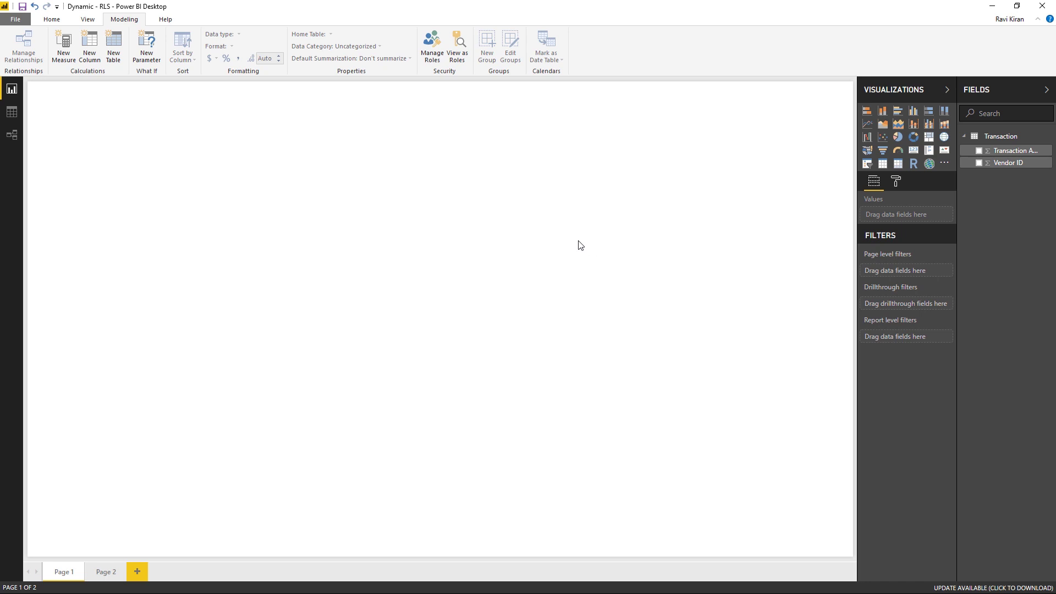
- Start a manually entered data table with the columns ID, Name, Email and IsManager
left_click(51, 21)
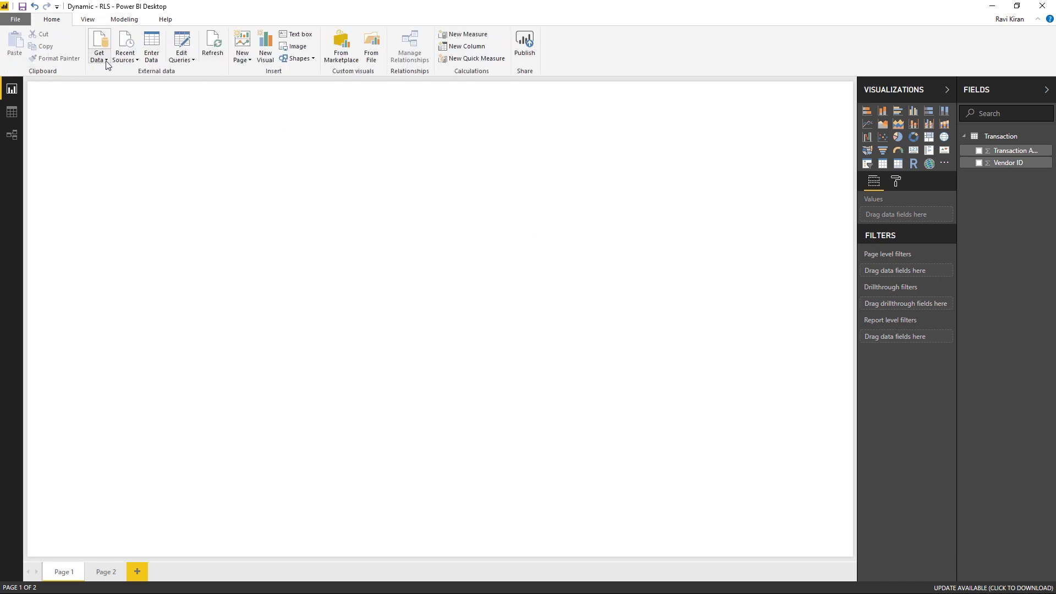
left_click(154, 63)
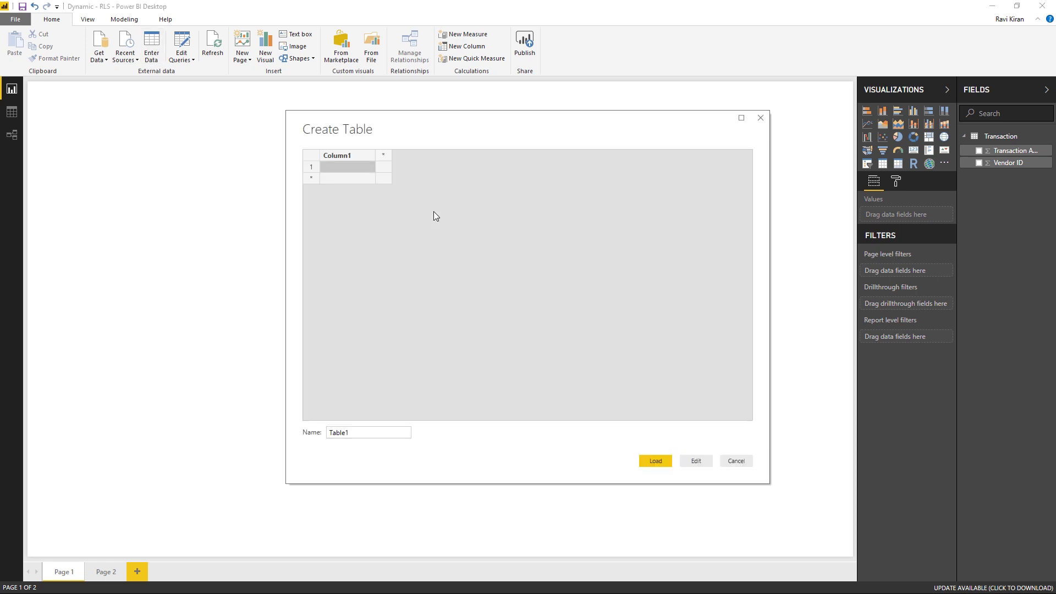
left_click(338, 155)
type("ID")
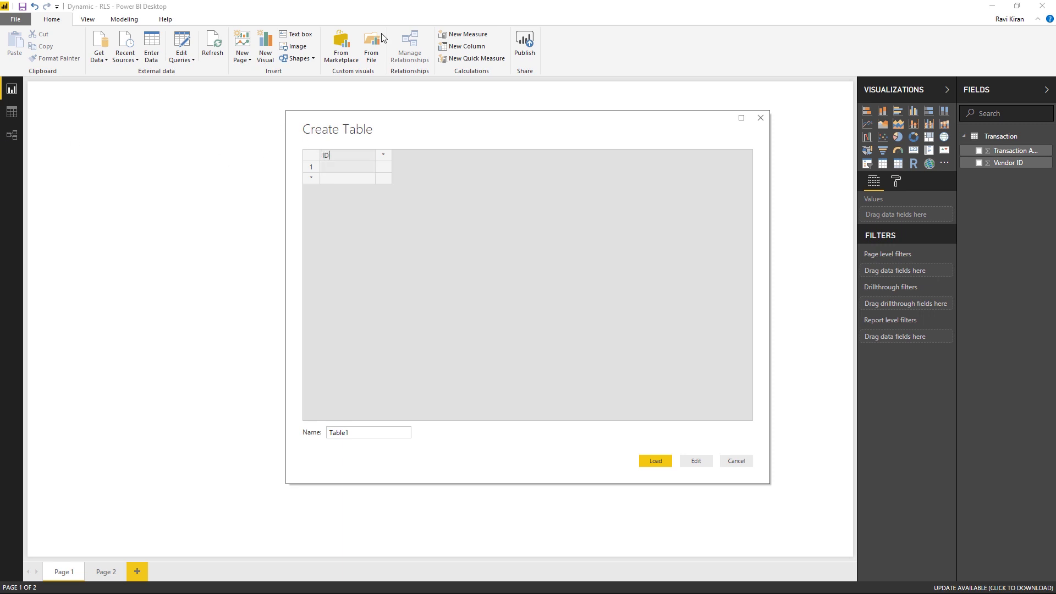
key("Tab")
type("Name")
key("Tab")
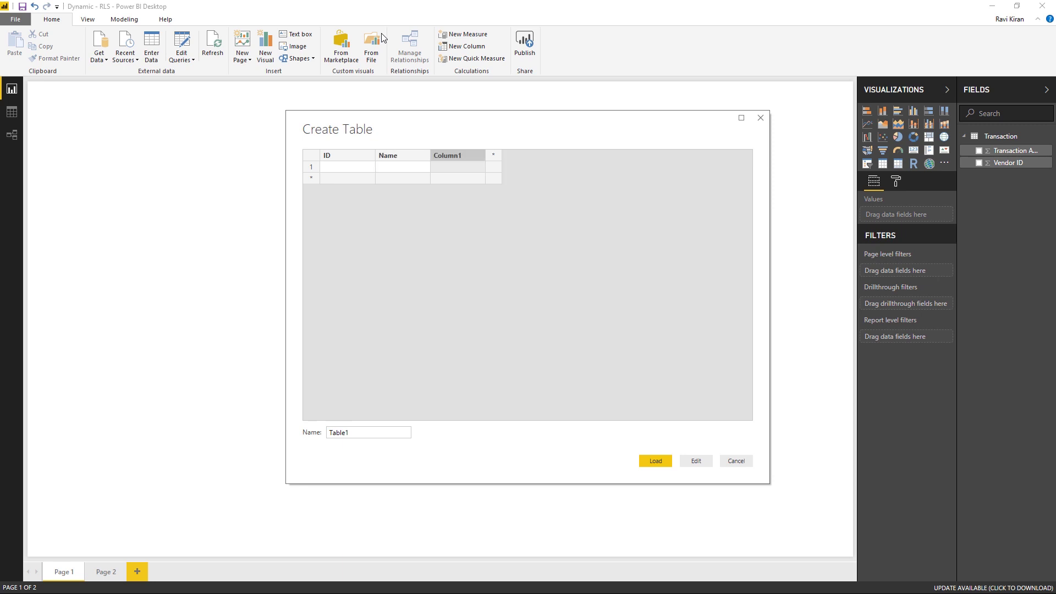
type("Emai")
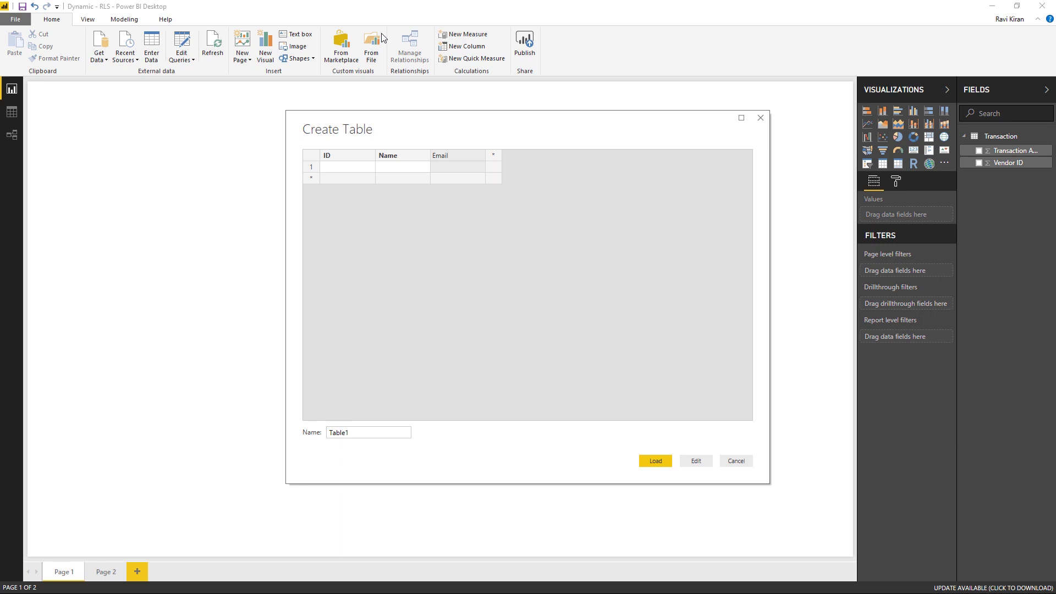
type("l")
key("Tab")
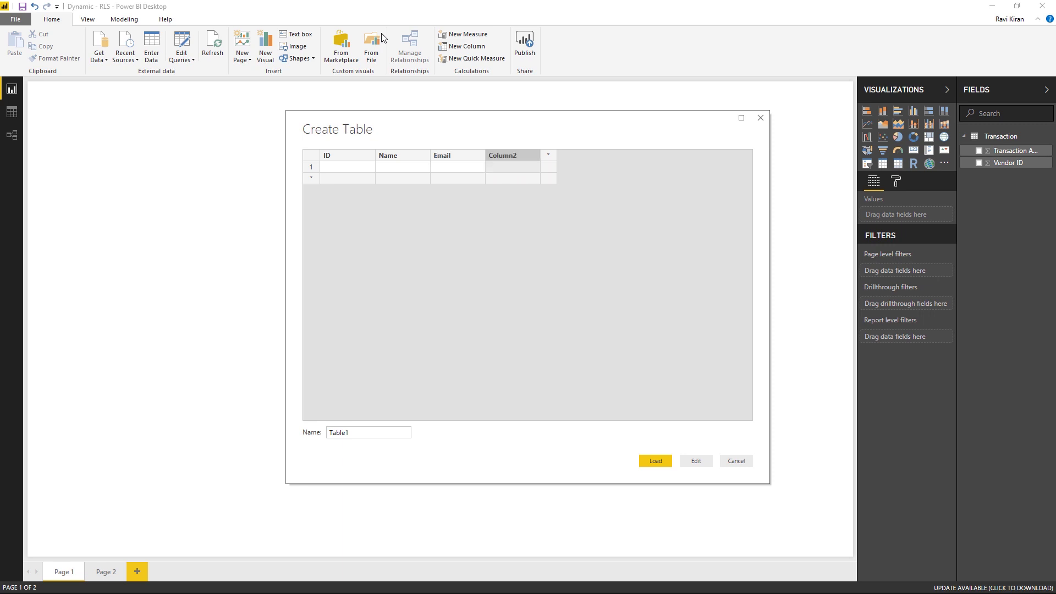
type("s")
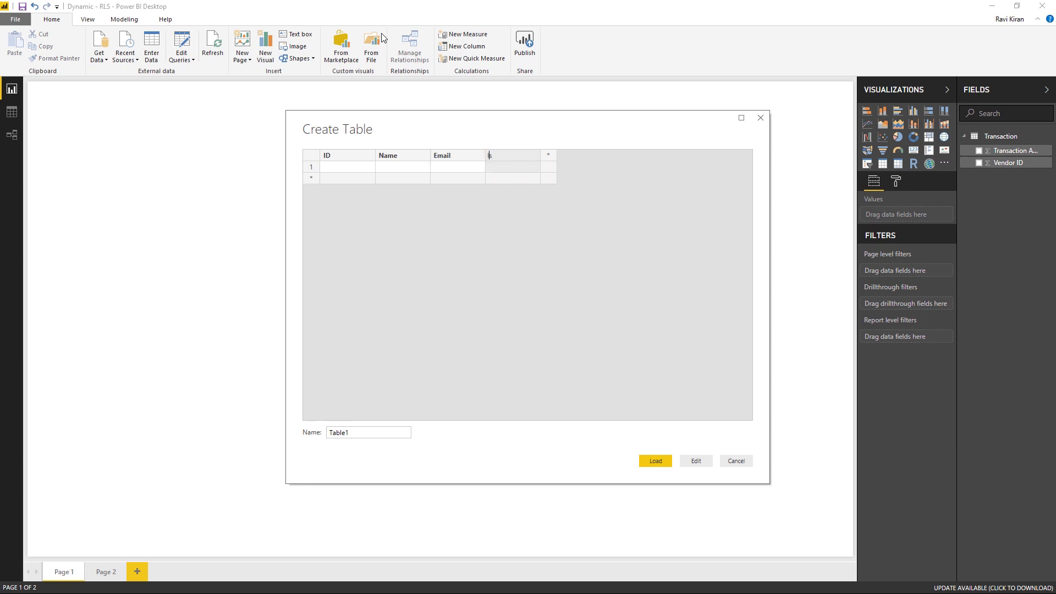
type("Manager")
- Paste the copied vendor rows beneath the column headers, name the table Vendors and load it into the model
left_click(335, 167)
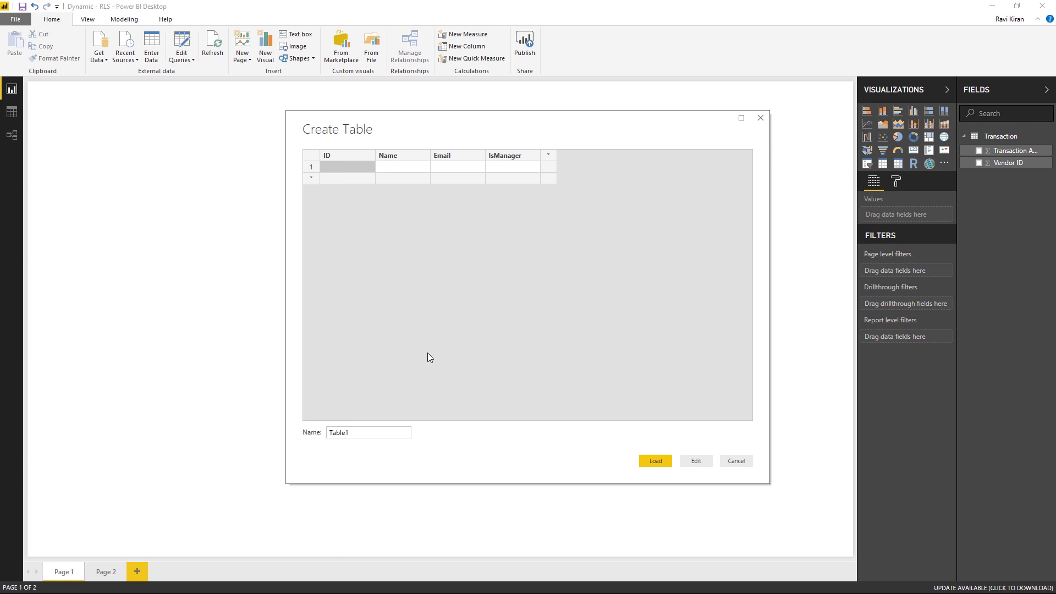
key("ctrl+v")
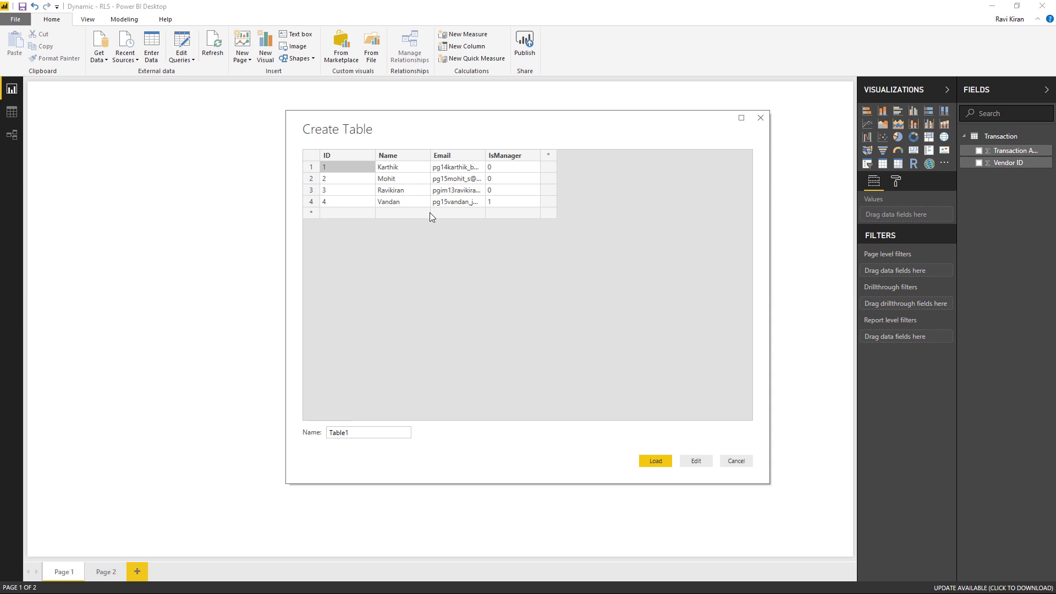
left_click_drag(406, 433, 324, 427)
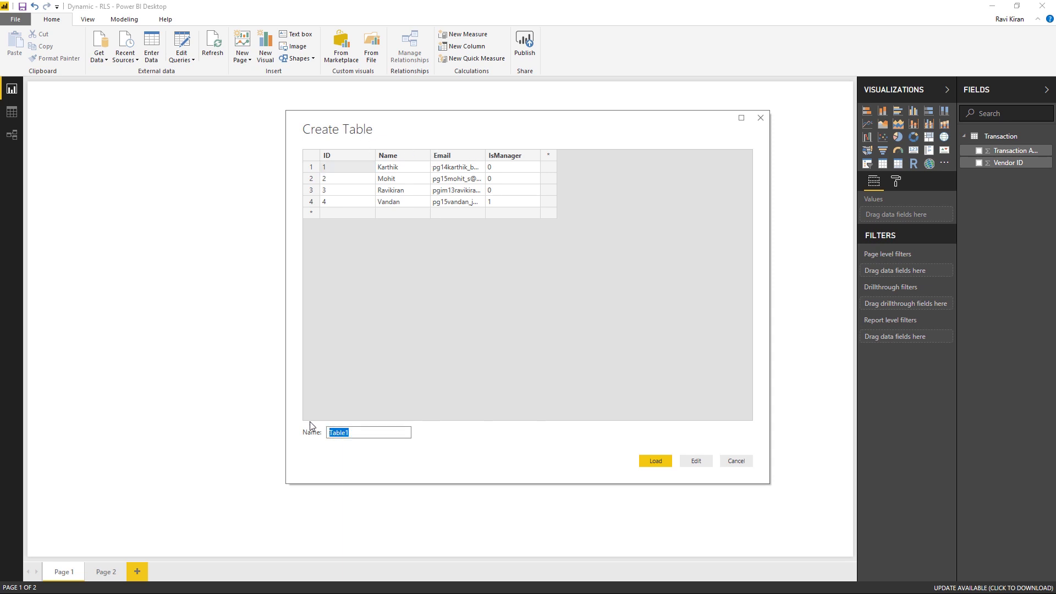
type("Vendors")
left_click(659, 462)
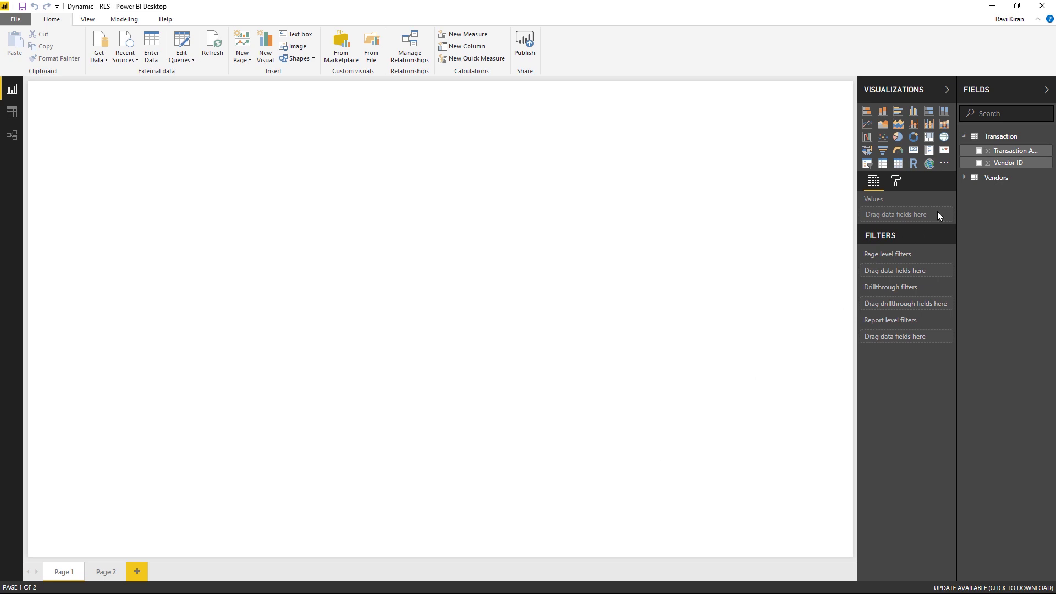
- Build a table visual with Email, Name, Transaction Amount and IsManager, and enlarge it so all four columns fit
left_click(963, 178)
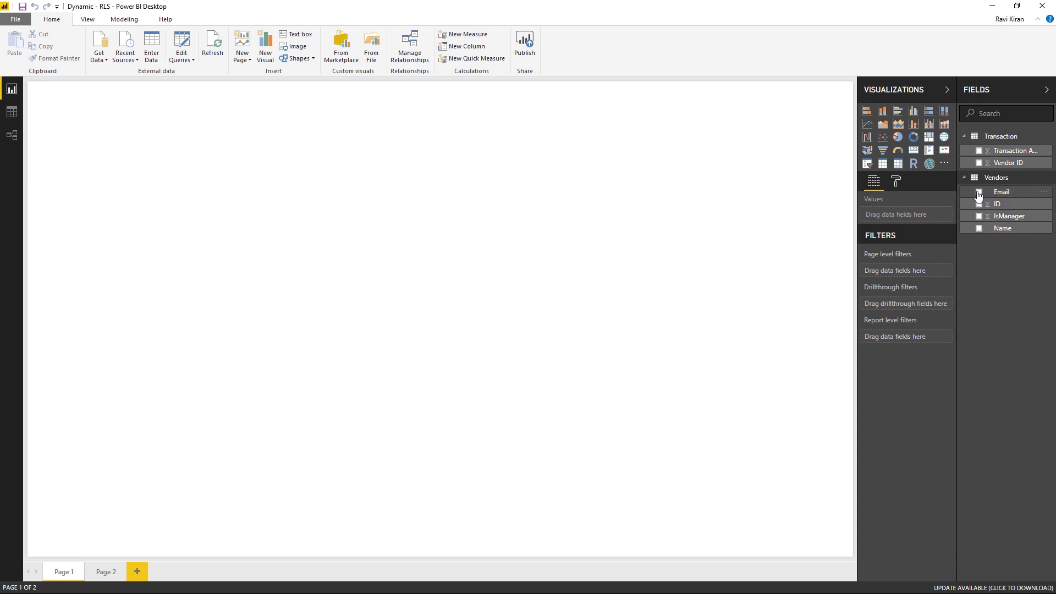
left_click(978, 194)
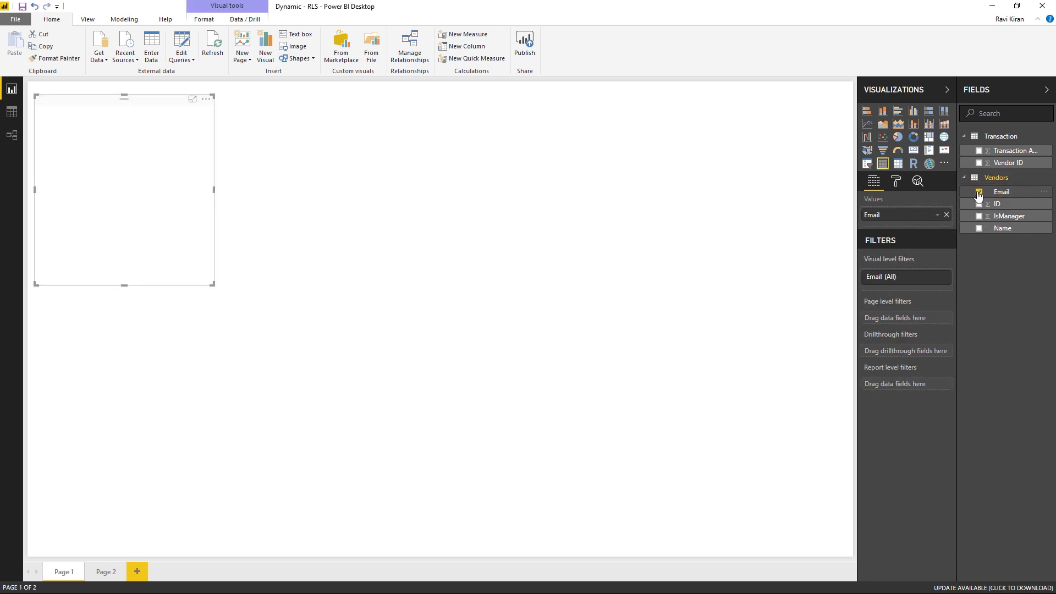
left_click(980, 229)
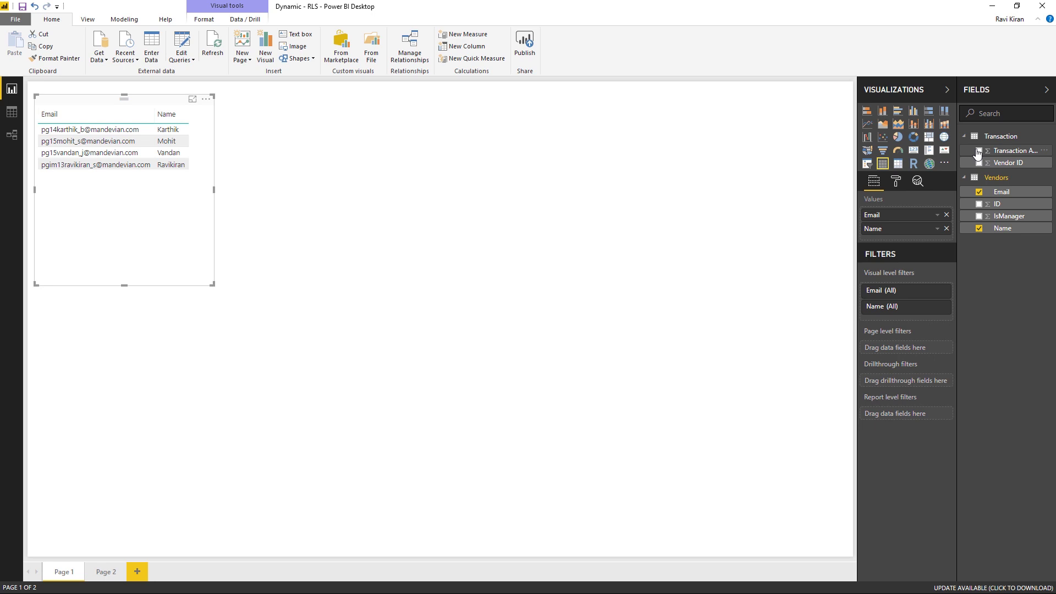
left_click(979, 151)
left_click(979, 216)
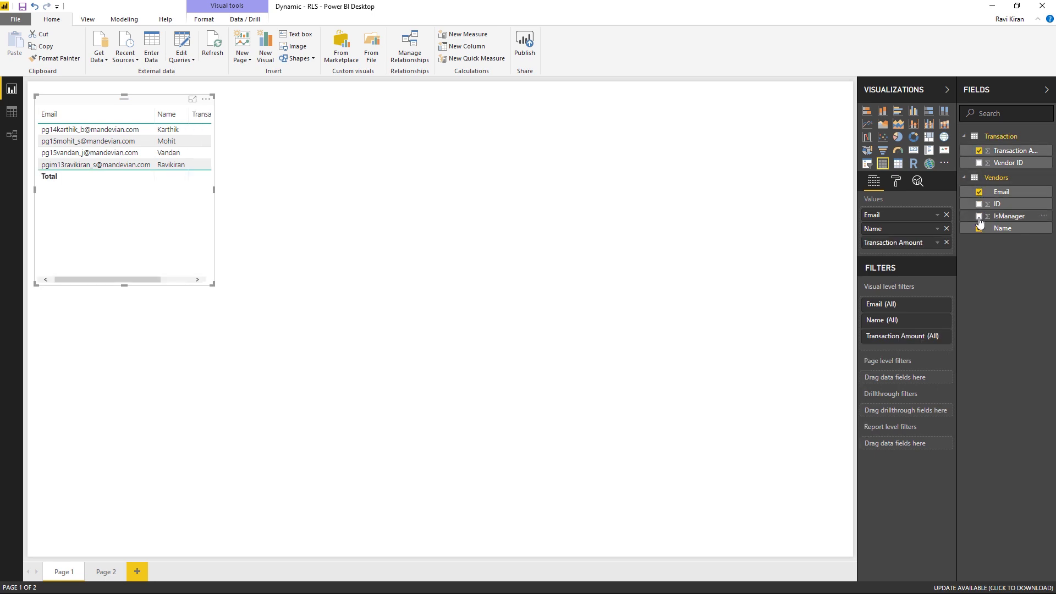
left_click_drag(214, 285, 482, 297)
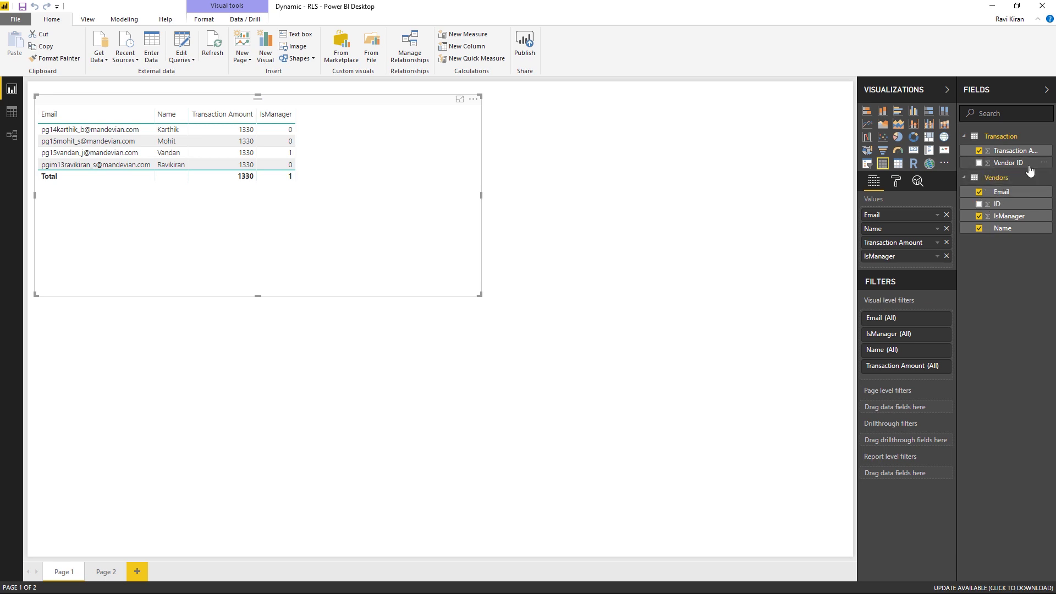
- Create a relationship from Vendor ID in the Transaction table to ID in the Vendors table and return to the report
left_click(12, 141)
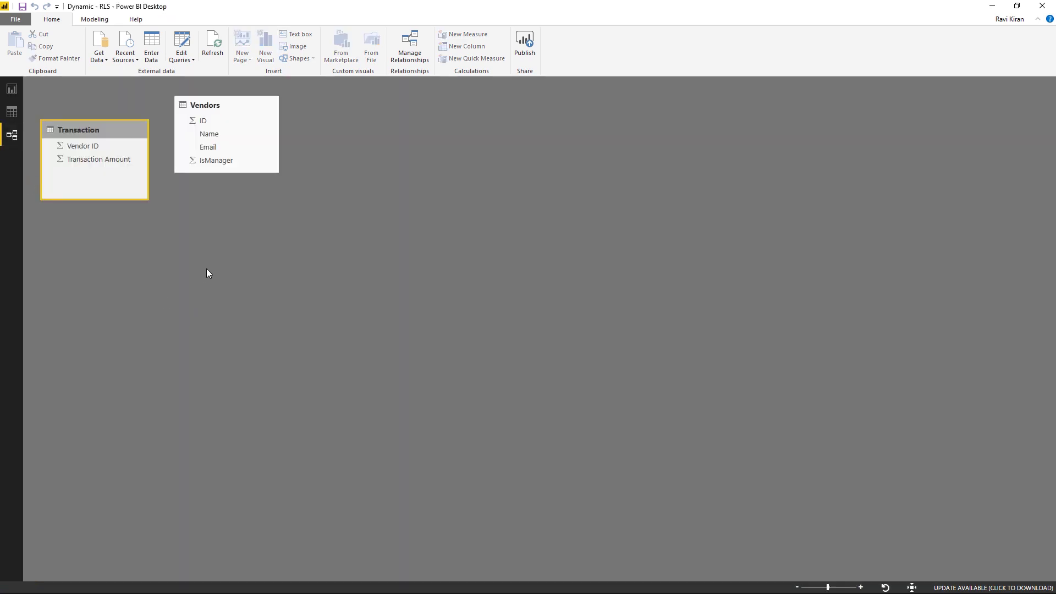
left_click(75, 151)
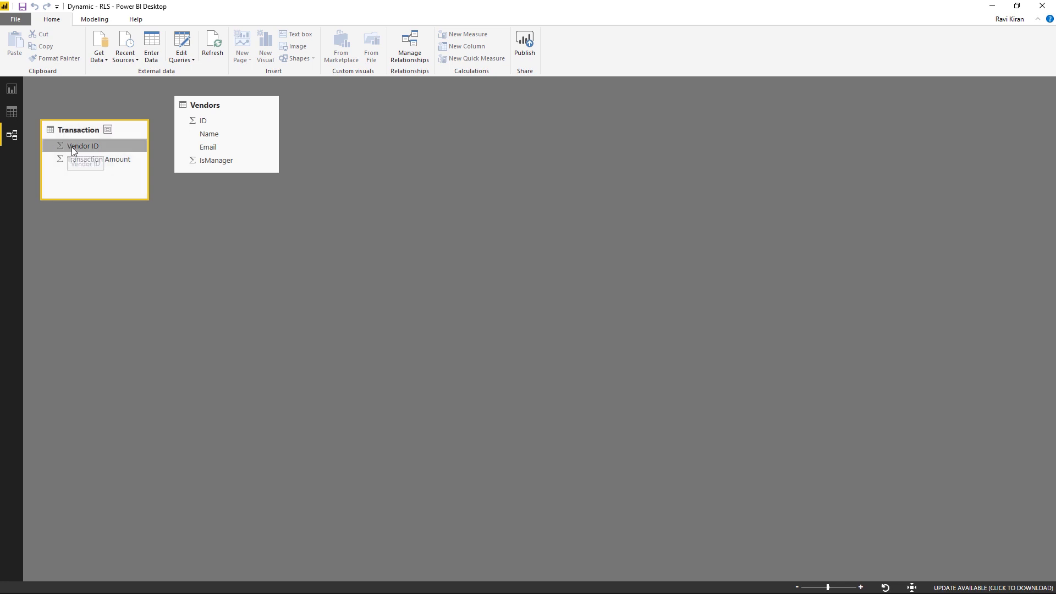
left_click_drag(74, 152, 206, 123)
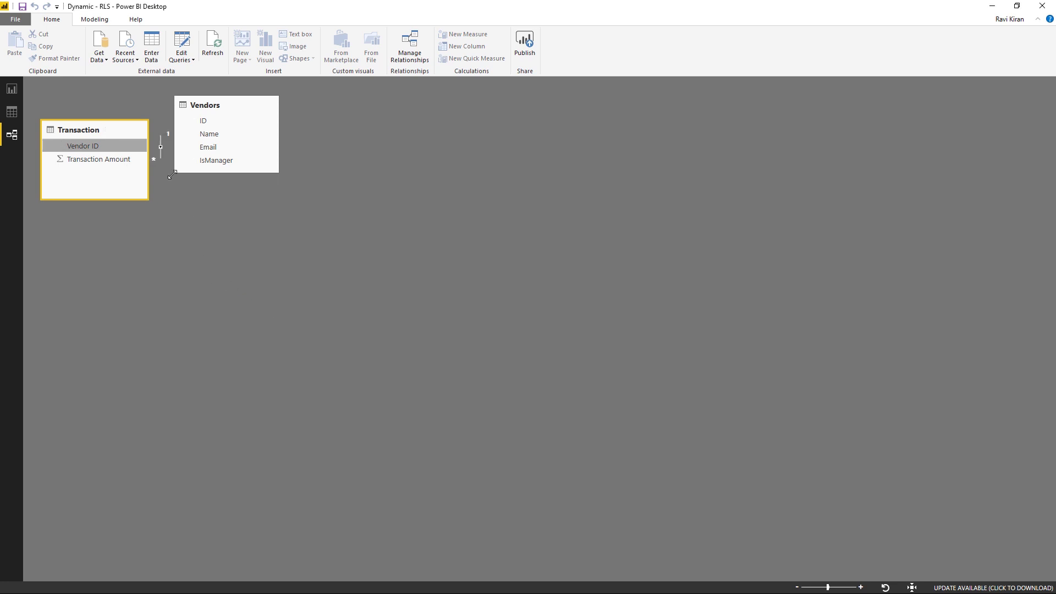
left_click(174, 208)
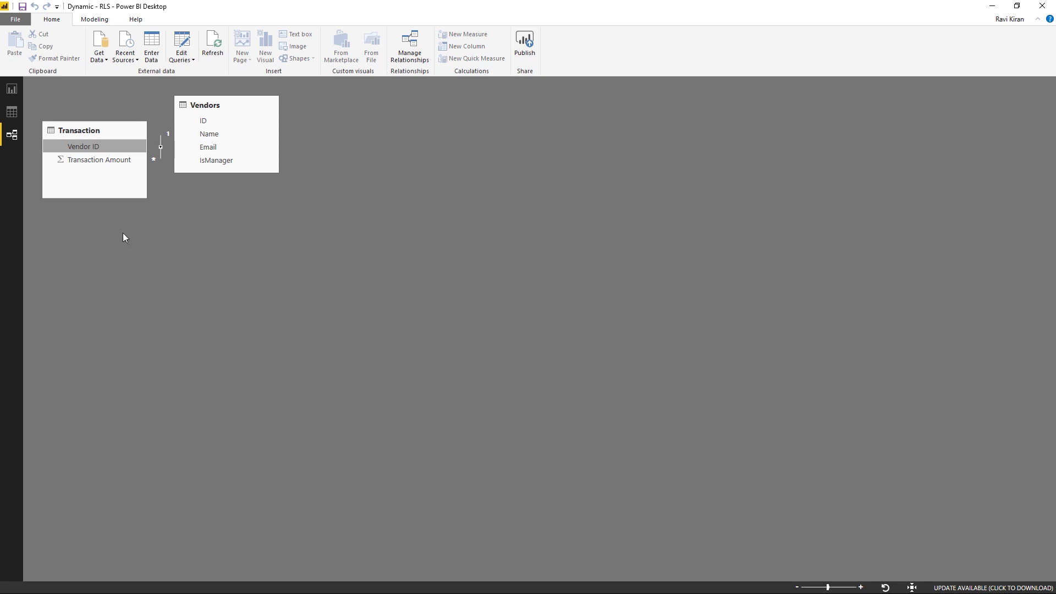
left_click(12, 89)
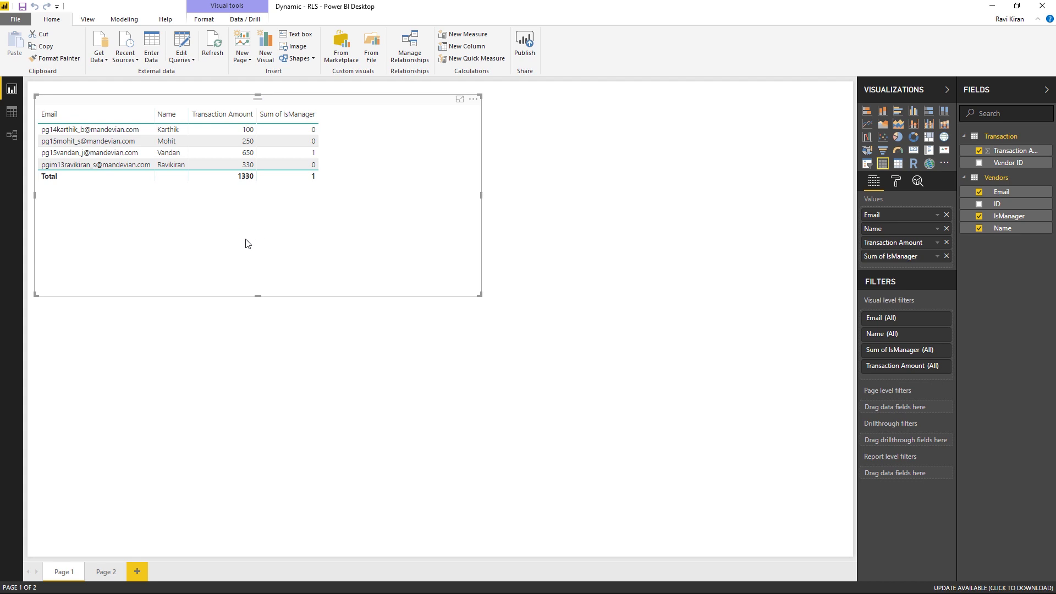
left_click(123, 23)
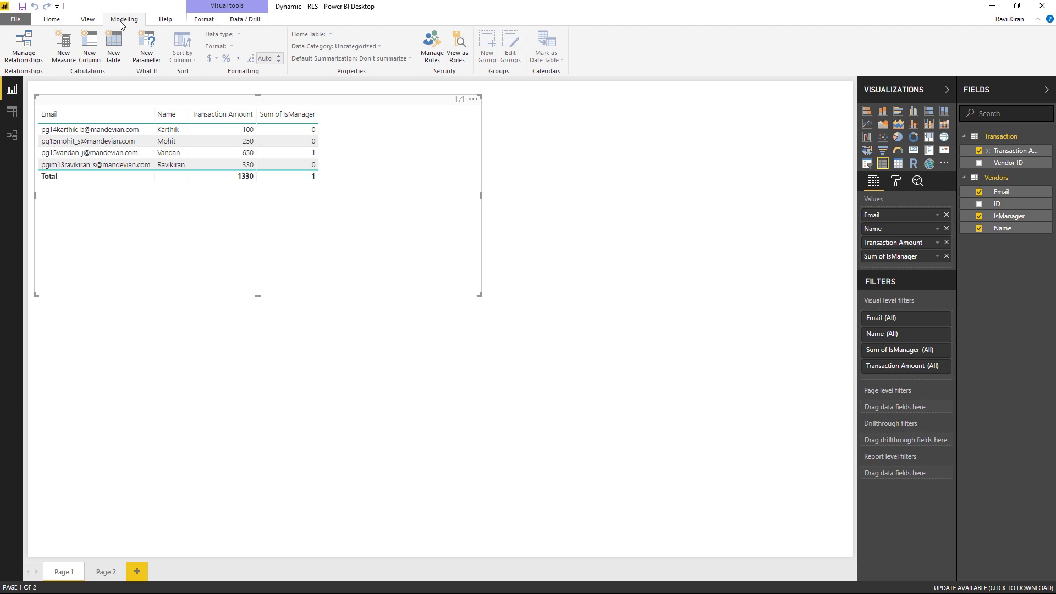
left_click(432, 48)
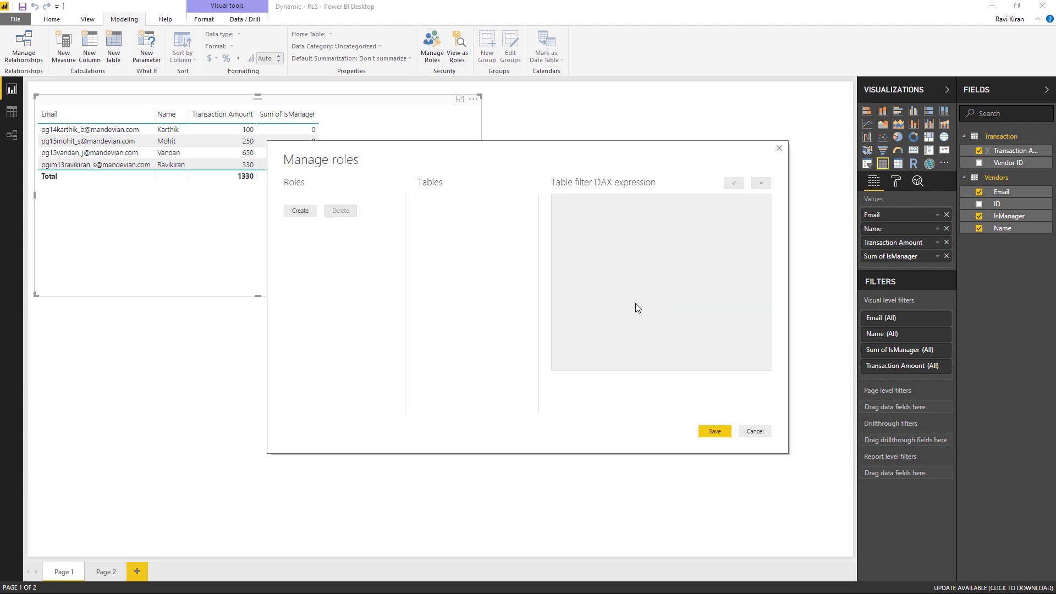
left_click(302, 214)
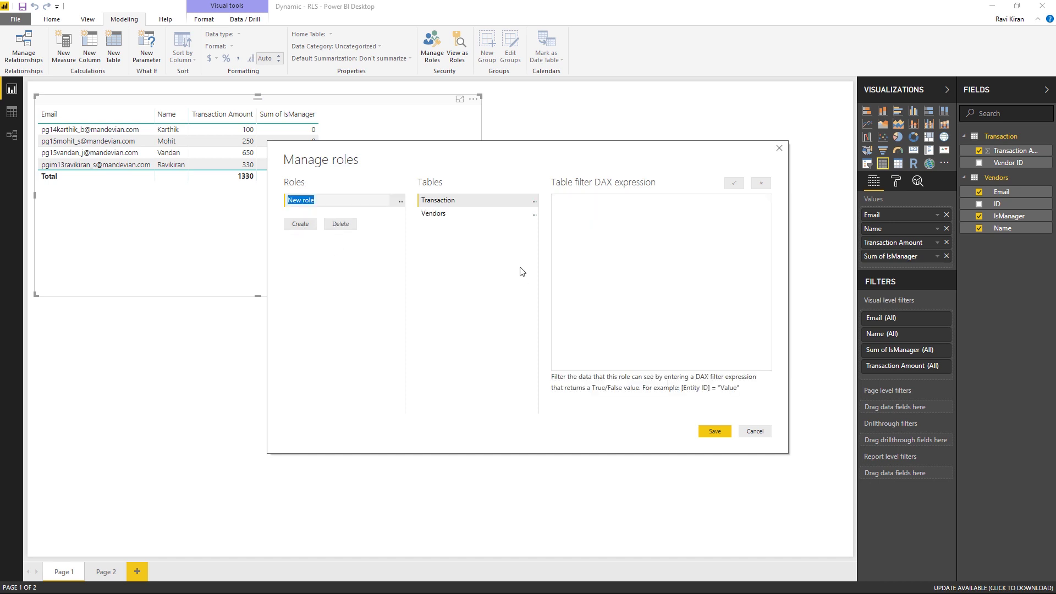
left_click(448, 215)
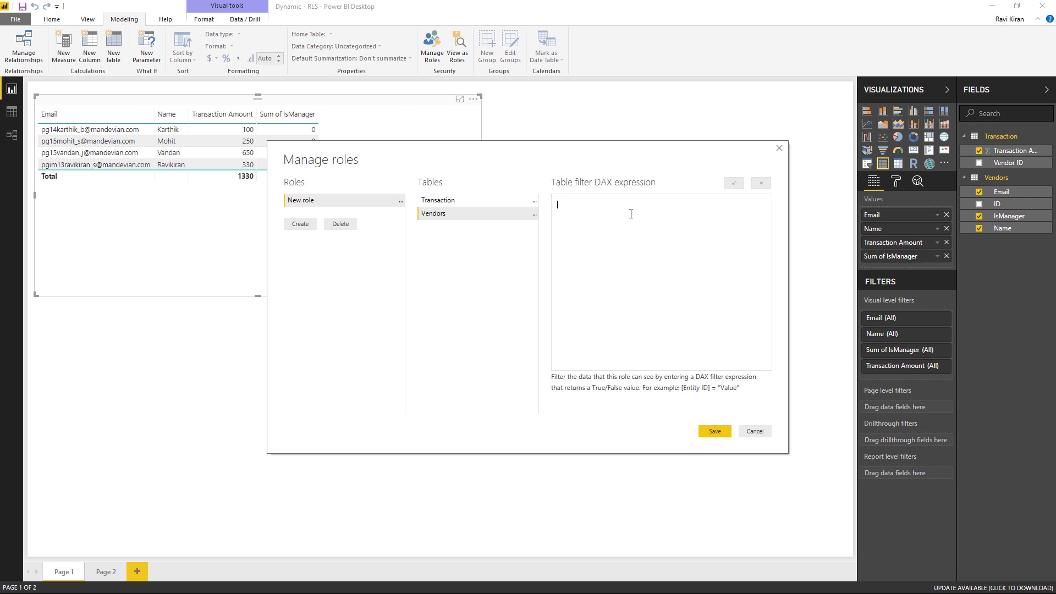
left_click_drag(464, 151, 495, 215)
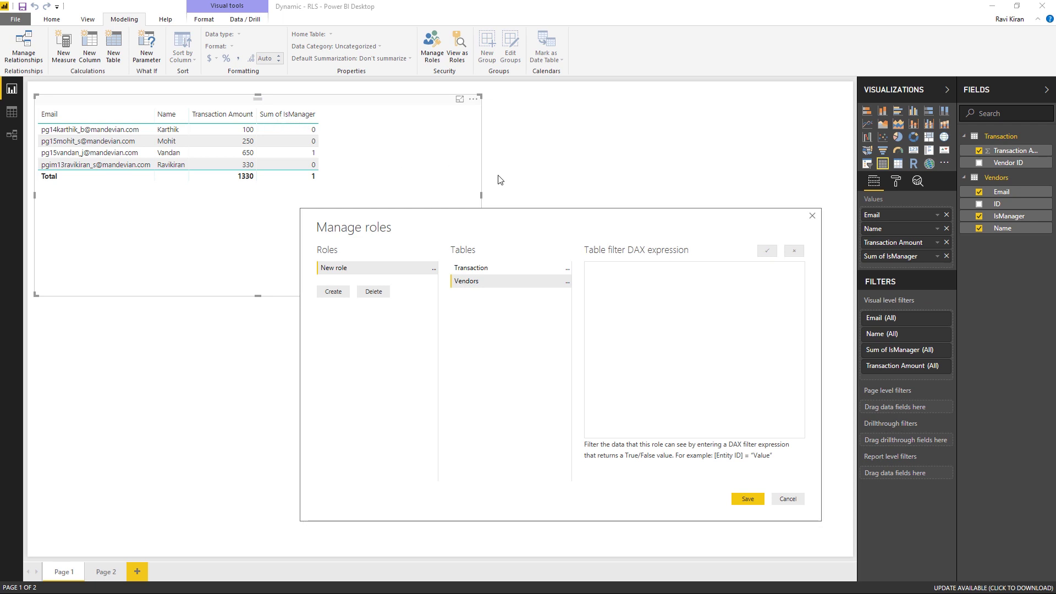
left_click(812, 216)
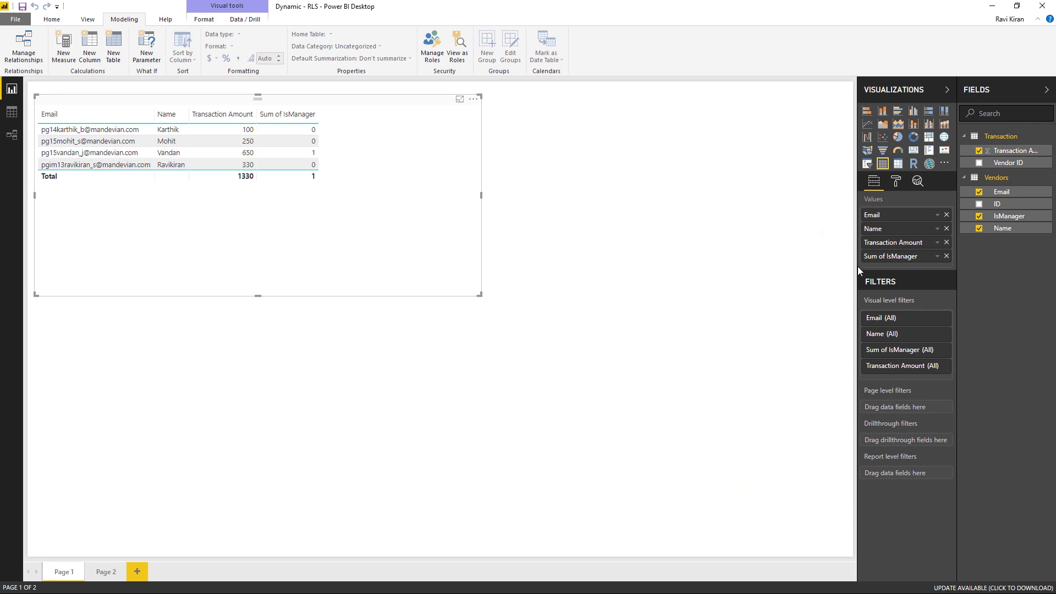
- Set the IsManager values in the table visual to not be summarized
left_click(937, 257)
left_click(837, 326)
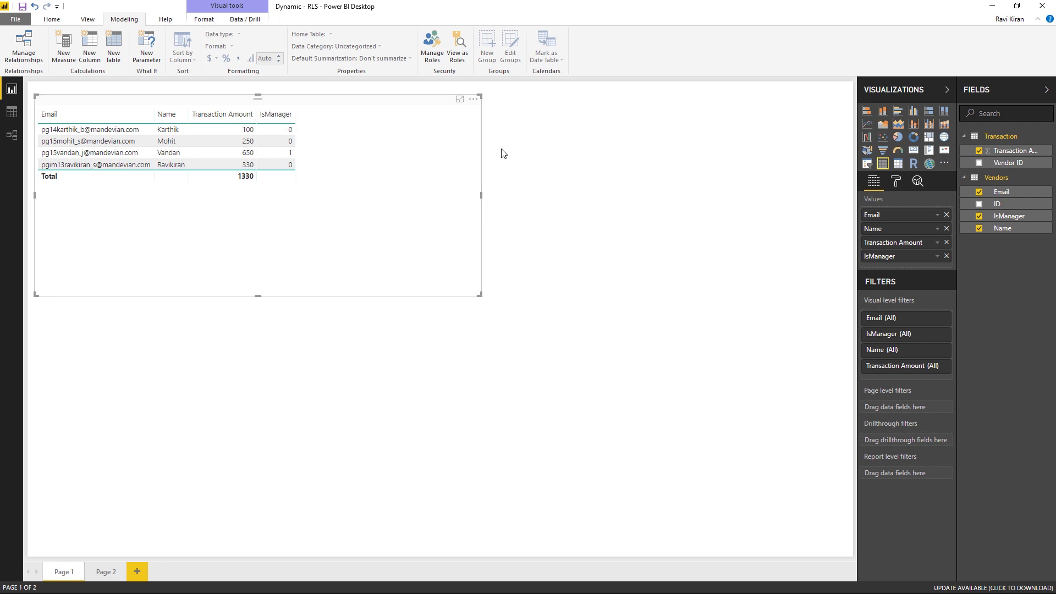
- Create a security role named Vendor, keeping the roles dialog clear of the table visual's data
left_click(435, 50)
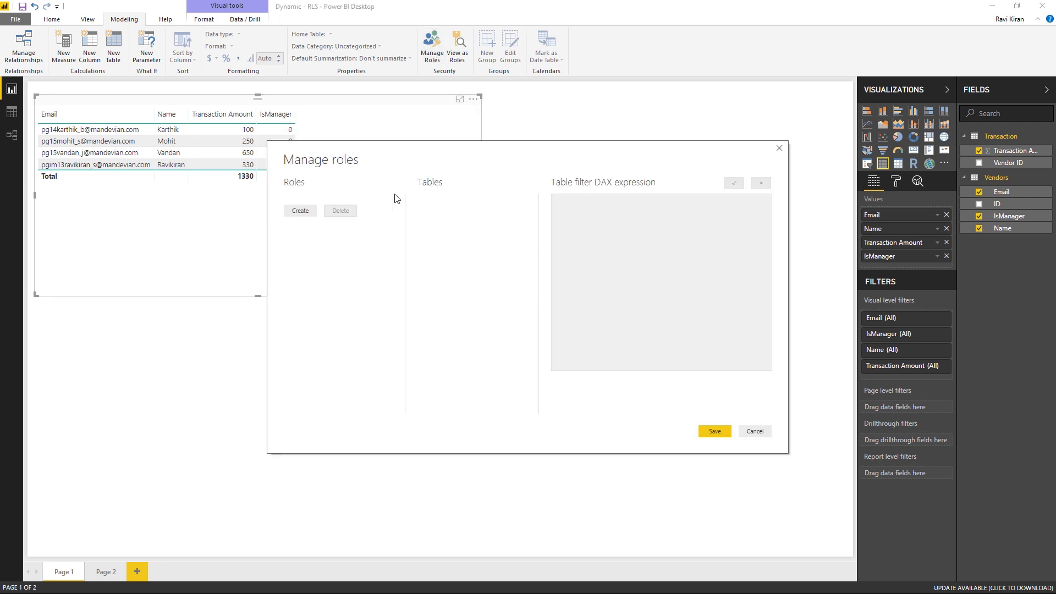
left_click_drag(378, 150, 413, 240)
left_click(347, 281)
type("Vendor")
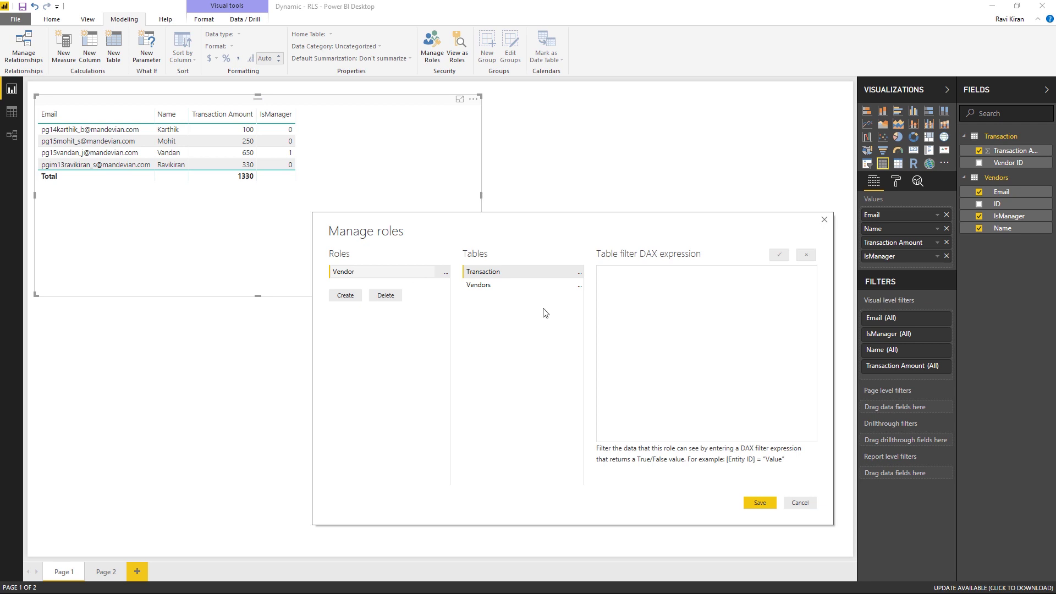
- Start the Vendors table's DAX filter with If( Maxx( Filter('Vendors', 'Vendors'[Email]))
left_click(488, 290)
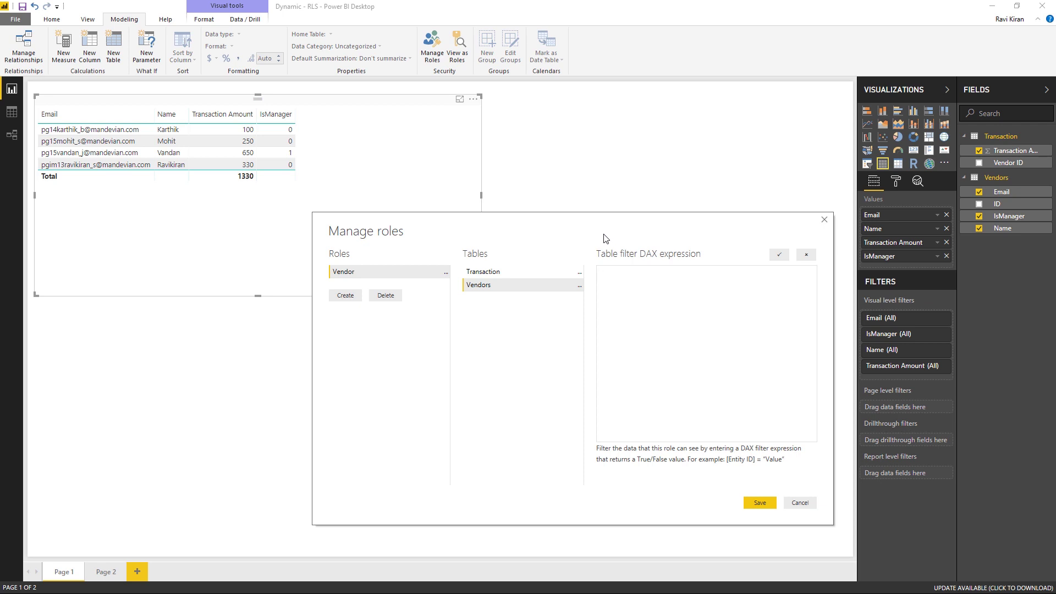
type("If")
type("(")
type("Maxx")
type("()")
type("Filter")
type("()")
type("'")
type("'")
type("Vendors")
type(",")
type("Vendors'")
type("[Email]")
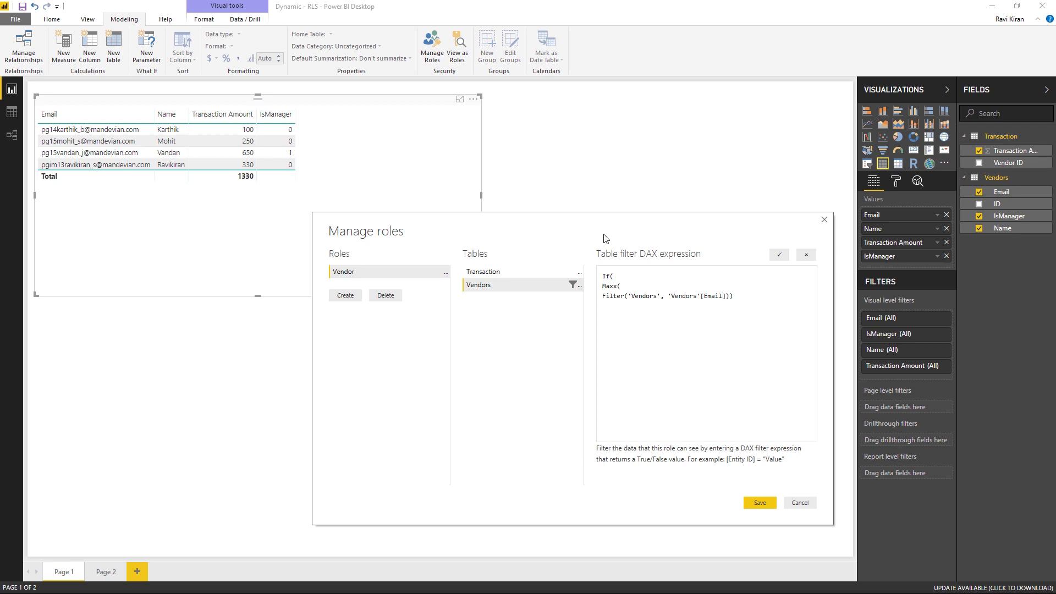
- Compare 'Vendors'[Email] with Username() in the Filter and make 'Vendors'[IsManager] the expression that Maxx evaluates
type("=Ise")
key("BackSpace")
key("BackSpace")
key("BackSpace")
key("BackSpace")
type("Username()")
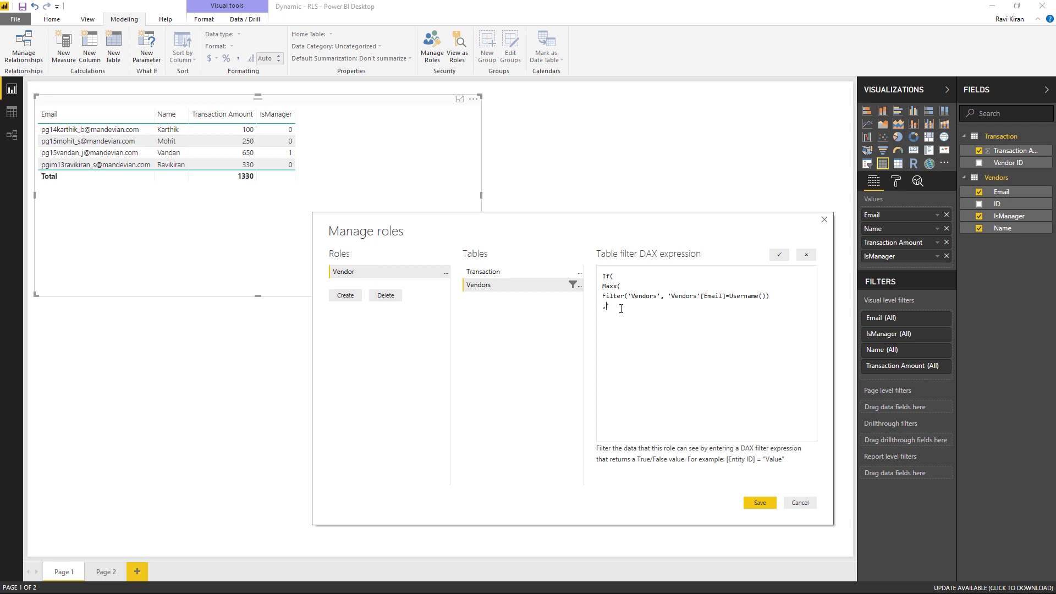
type("Vendors'[IsManager])")
- Examine the Maxx part of the expression, including its email filter and IsManager argument
left_click_drag(603, 282, 682, 307)
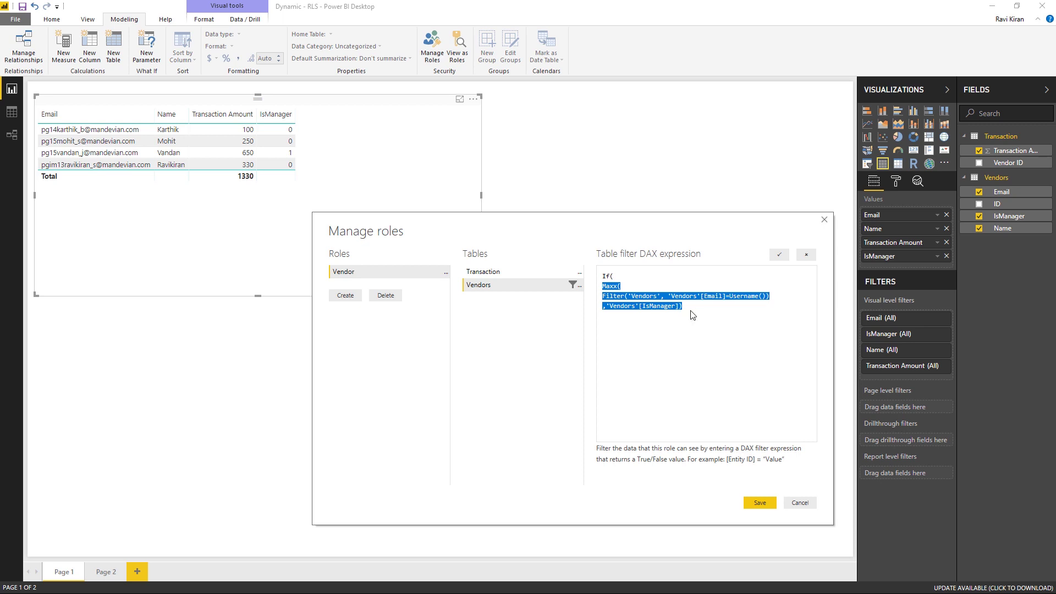
left_click(693, 310)
left_click_drag(603, 296, 773, 297)
left_click(779, 300)
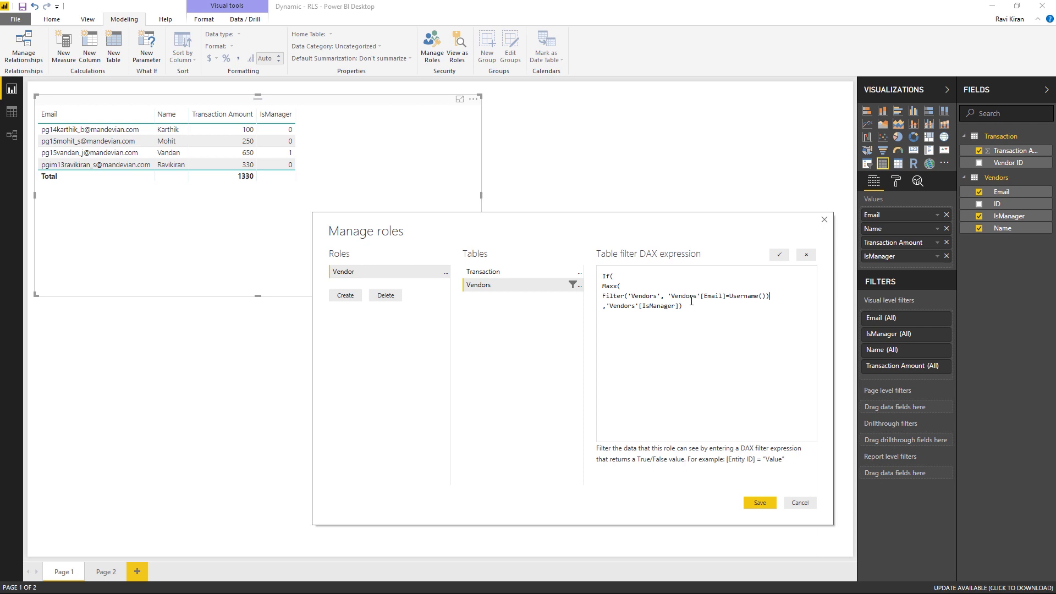
left_click_drag(605, 306, 687, 306)
left_click(687, 311)
left_click_drag(682, 306, 602, 286)
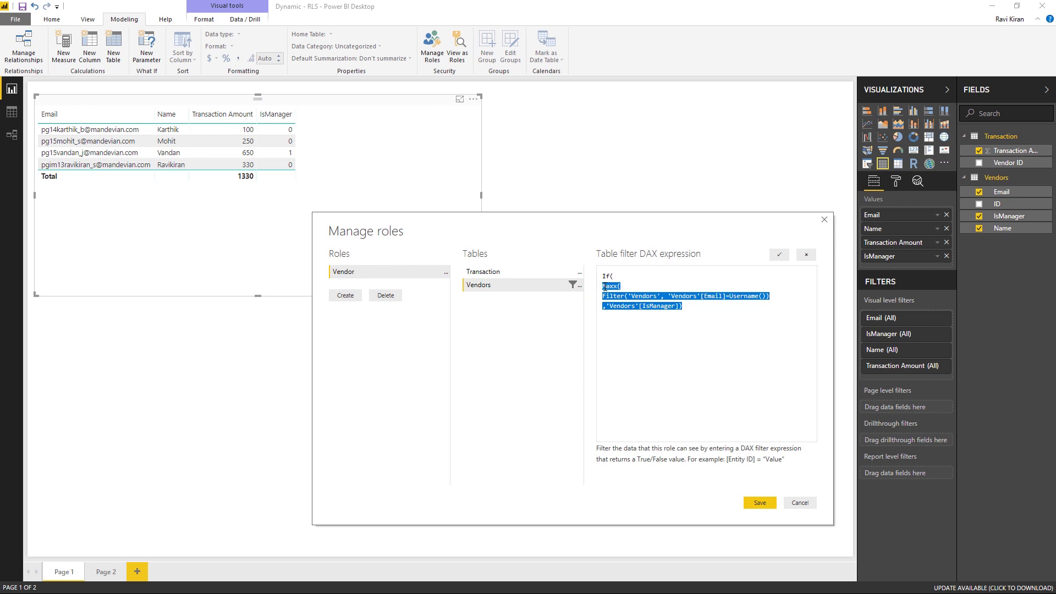
- Make the If condition test Maxx for = 0 and set its true result to 'Vendors'[Email] = Username()
left_click(694, 308)
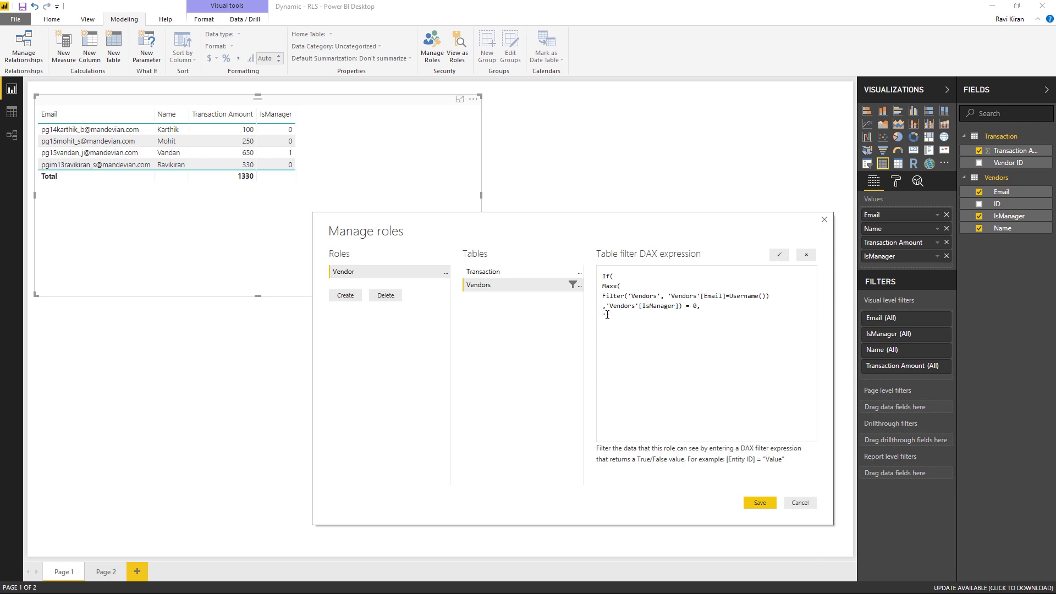
type("endors")
type("'[]")
type("Ema")
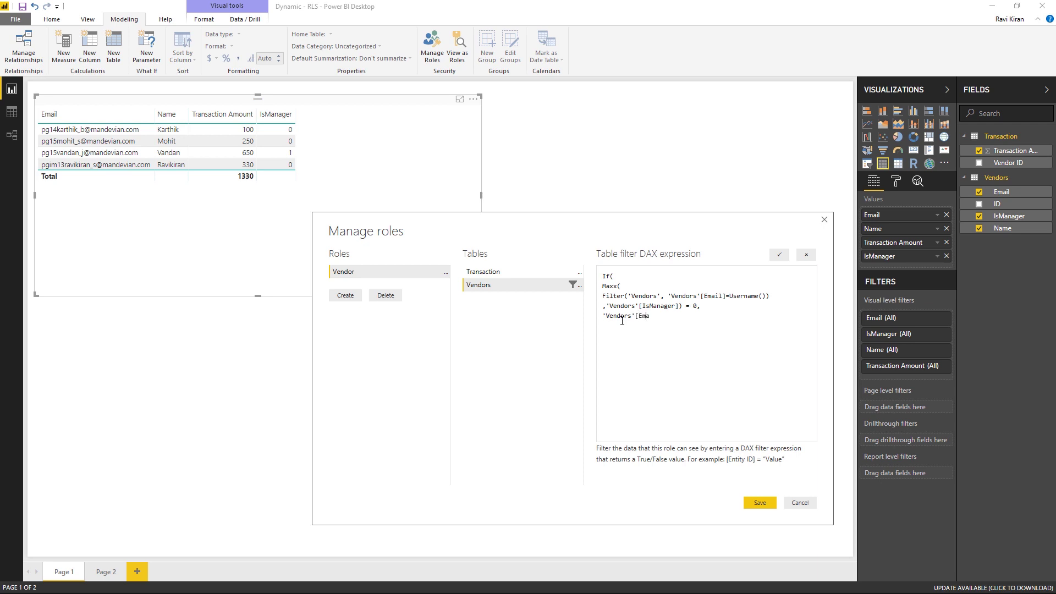
type("il] = Username(),")
- Add 1=1 as the If function's false result and close the expression's parenthesis
left_click_drag(642, 306, 702, 306)
left_click(707, 306)
left_click_drag(710, 318, 603, 316)
left_click(724, 316)
type("1")
type("=1")
type(")")
- Review the finished DAX filter part by part: email filter, IsManager = 0 test, true result and 1=1 fallback
left_click_drag(602, 296, 779, 294)
left_click(779, 295)
left_click_drag(603, 306, 685, 306)
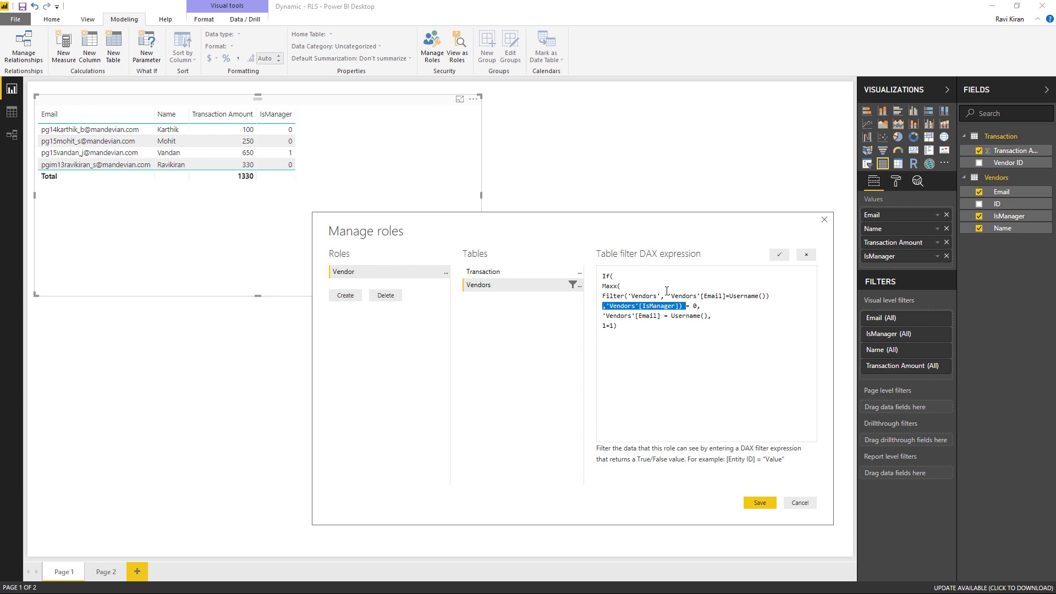
left_click(702, 306)
left_click_drag(666, 305, 707, 306)
left_click(703, 306)
left_click(704, 307)
left_click(603, 315)
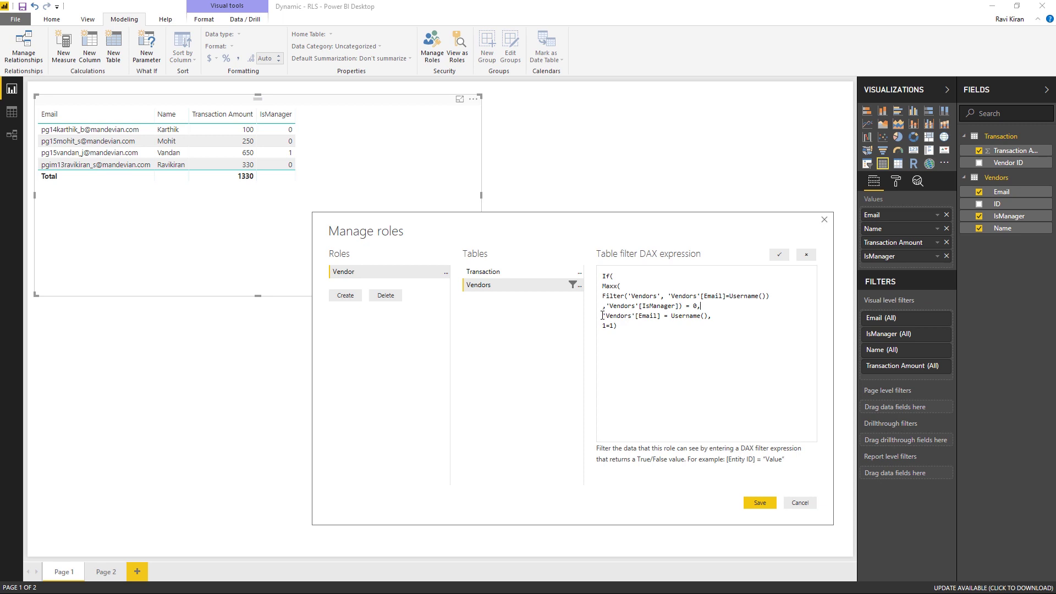
left_click_drag(603, 316, 715, 317)
left_click(715, 317)
left_click_drag(643, 306, 711, 308)
left_click(711, 308)
left_click_drag(601, 325, 619, 326)
left_click(635, 329)
- Save the Vendor role and publish the report to My workspace, replacing the existing Dynamic - RLS dataset
left_click(760, 503)
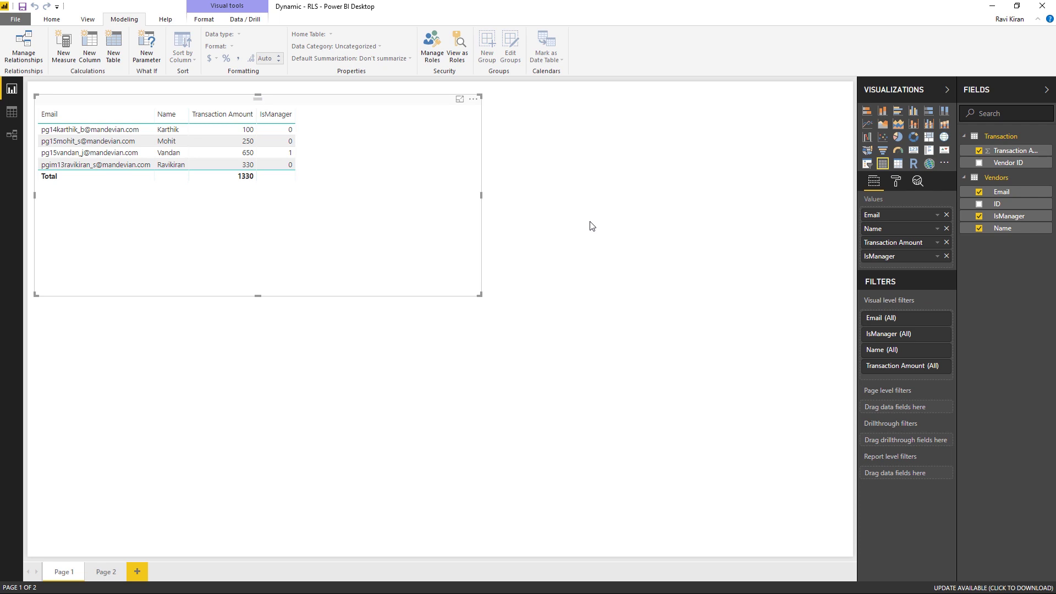
left_click(50, 21)
left_click(527, 51)
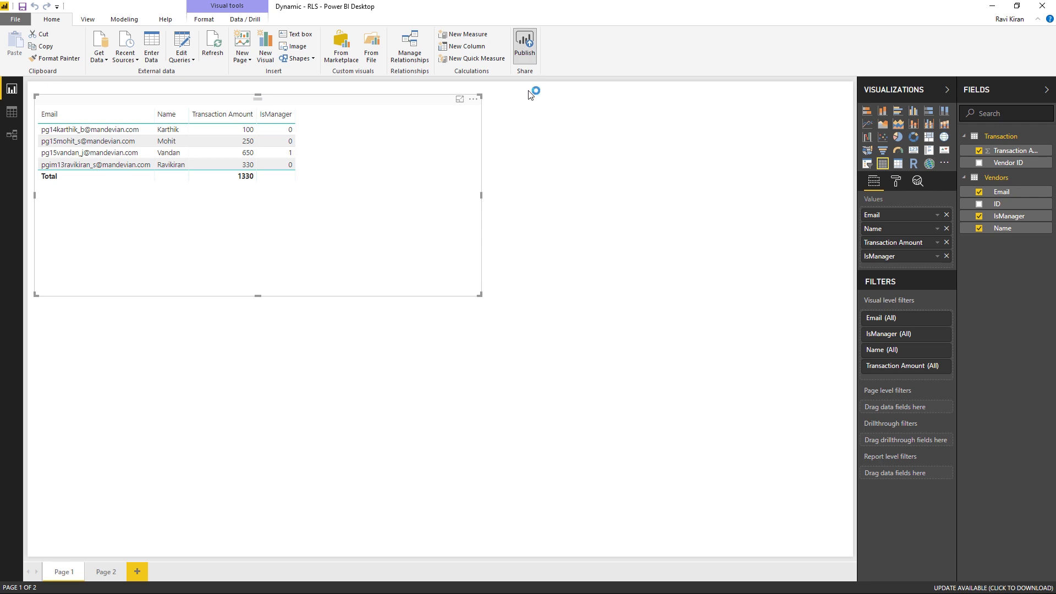
left_click(581, 321)
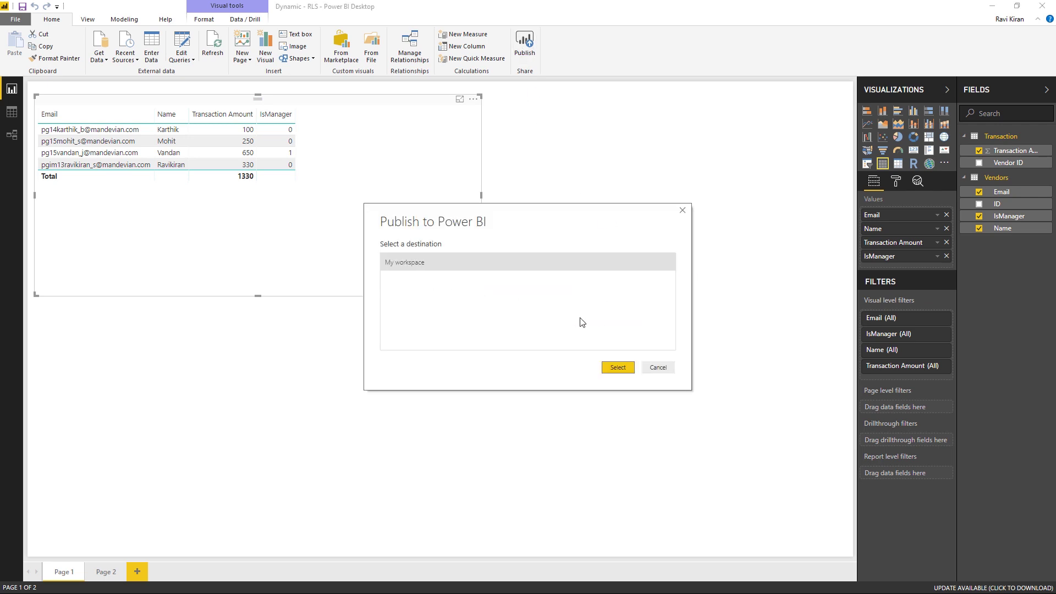
left_click(610, 368)
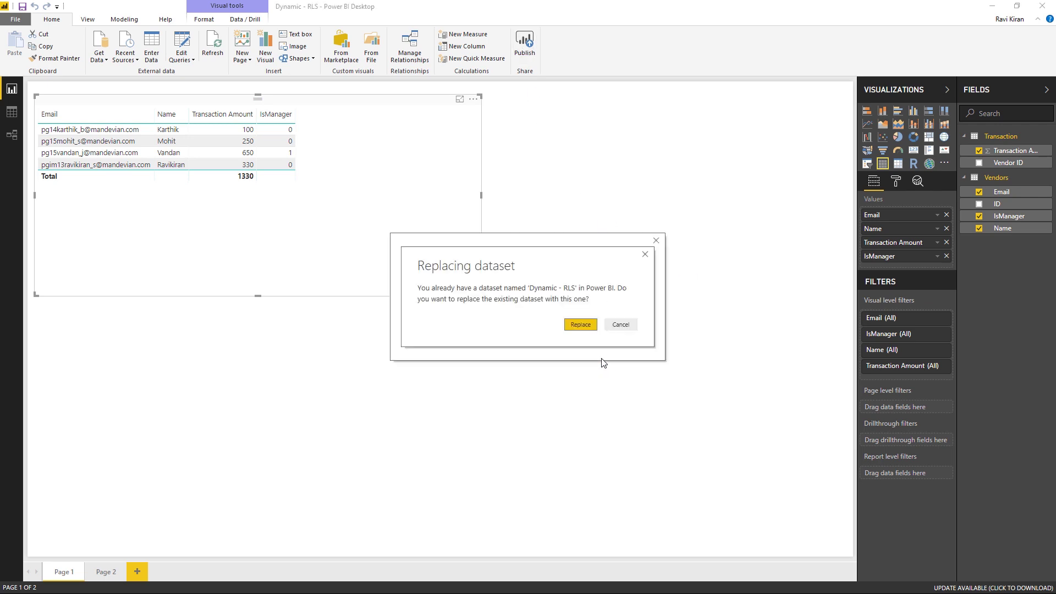
left_click(590, 328)
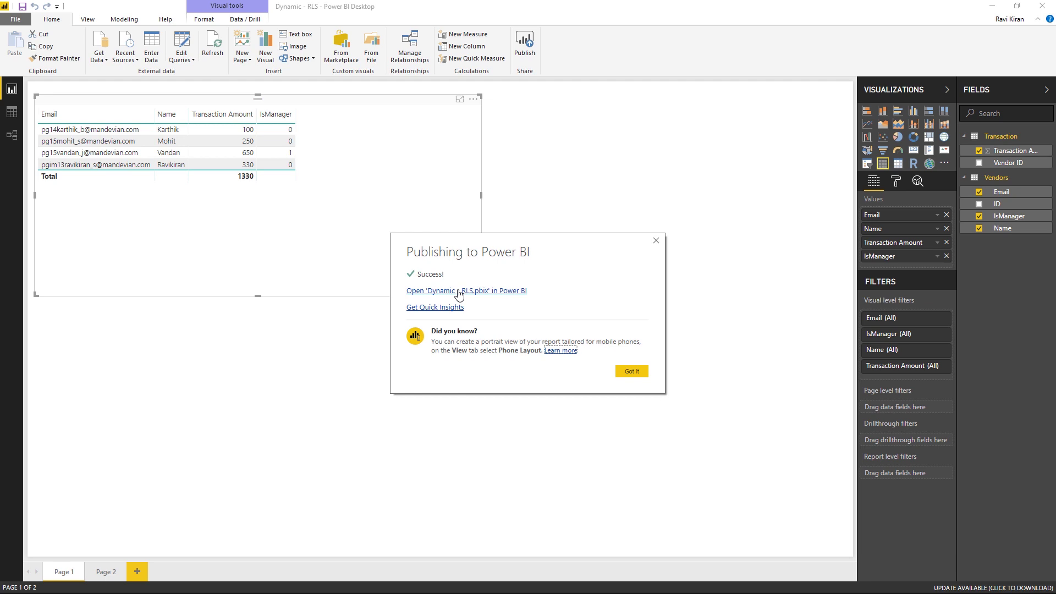
- Open the published report in the Power BI service and go to the Dynamic - RLS dataset's security settings
left_click(459, 291)
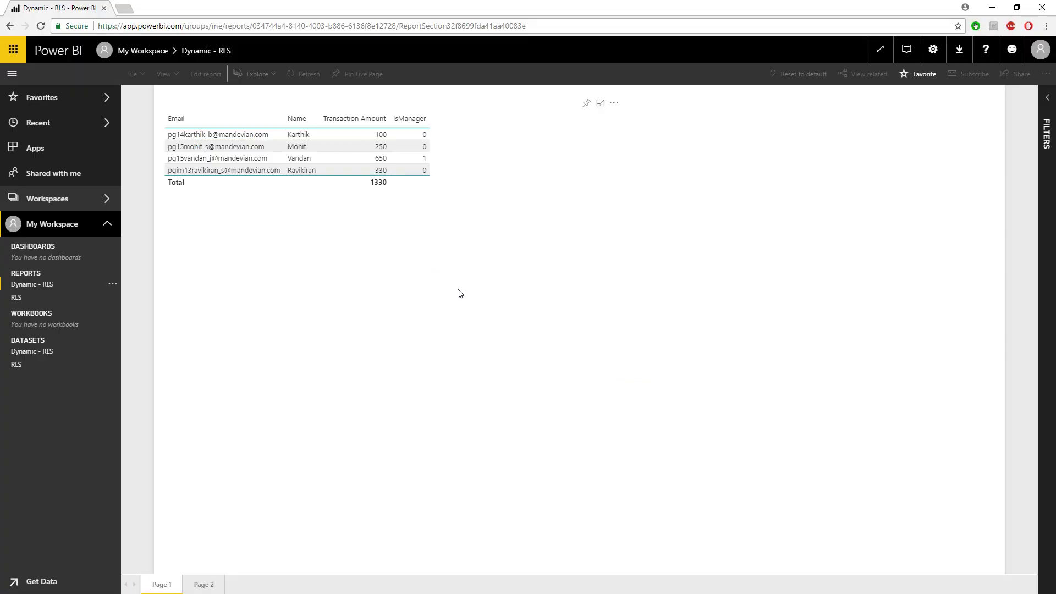
left_click(112, 352)
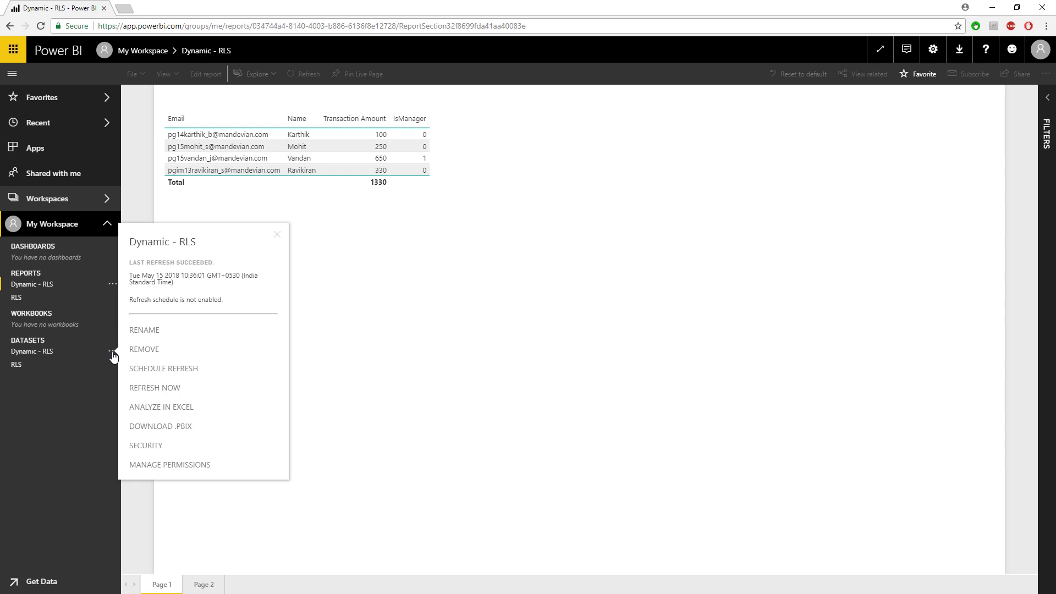
left_click(144, 446)
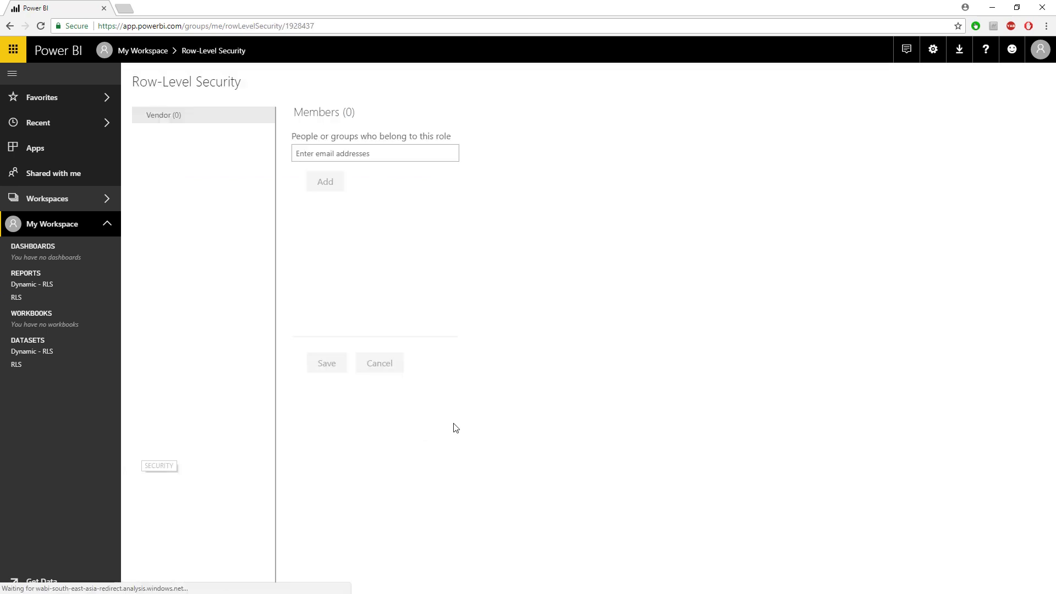
- Add the non-manager vendor and the manager as members of the Vendor role and save the membership
left_click(309, 156)
type("karth")
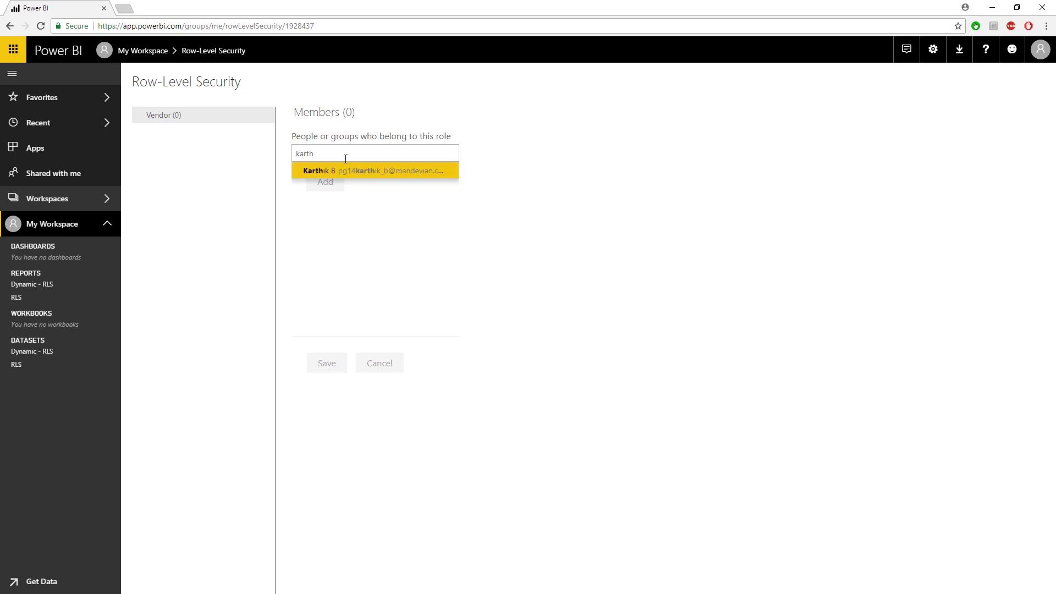
left_click(372, 171)
type("vandan")
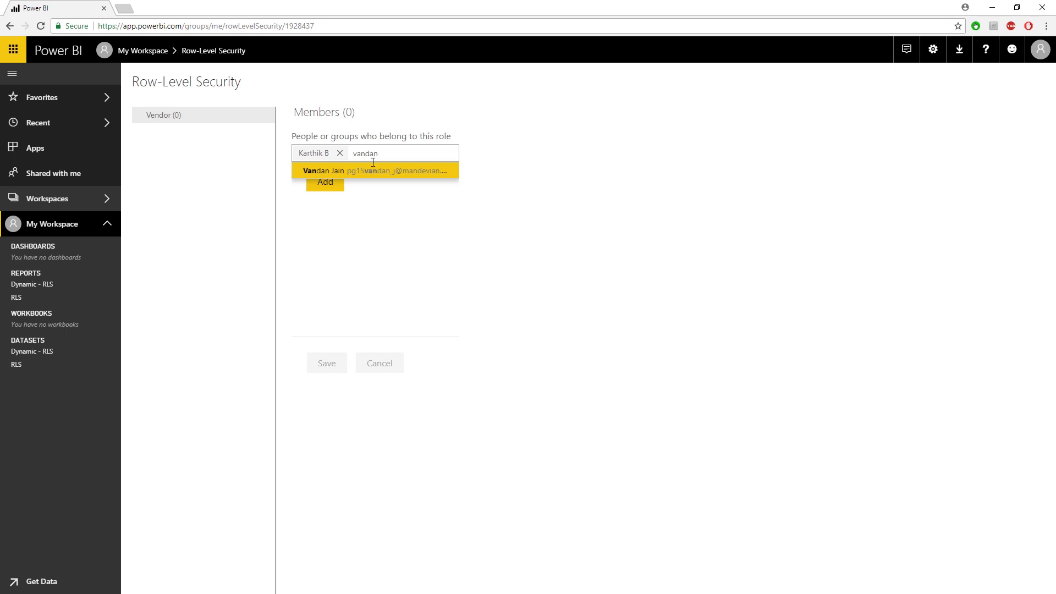
left_click(373, 173)
left_click(325, 196)
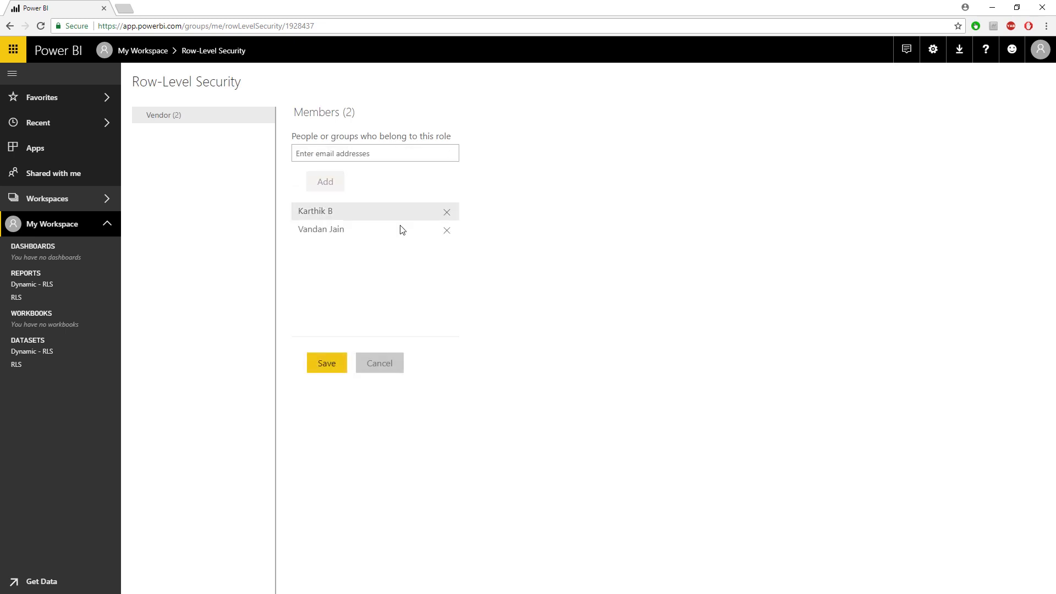
left_click(330, 367)
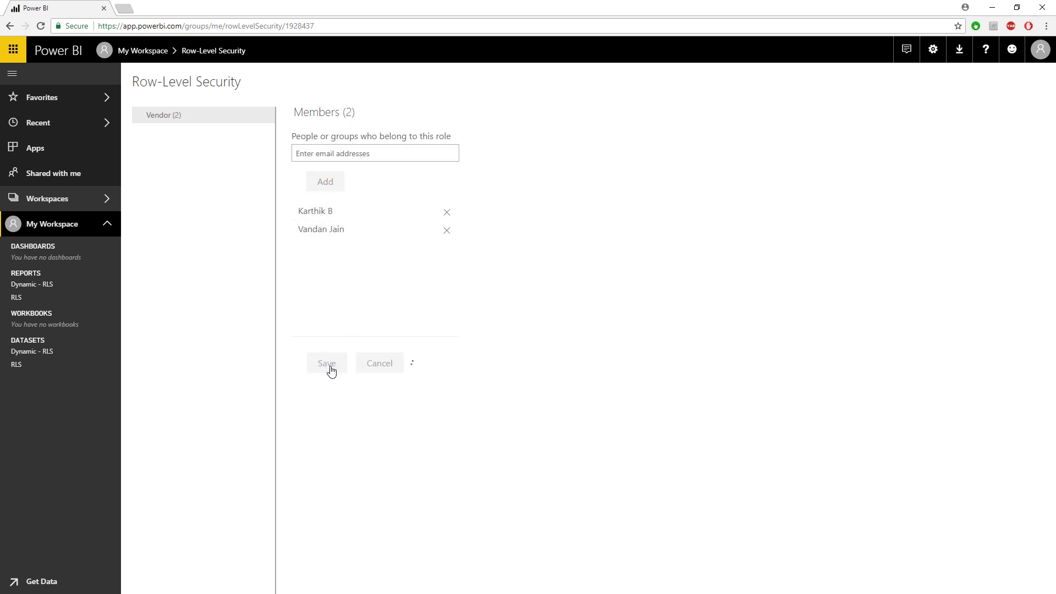
- Test the report as the Vendor role and compare the displayed row with the signed-in account
left_click(268, 116)
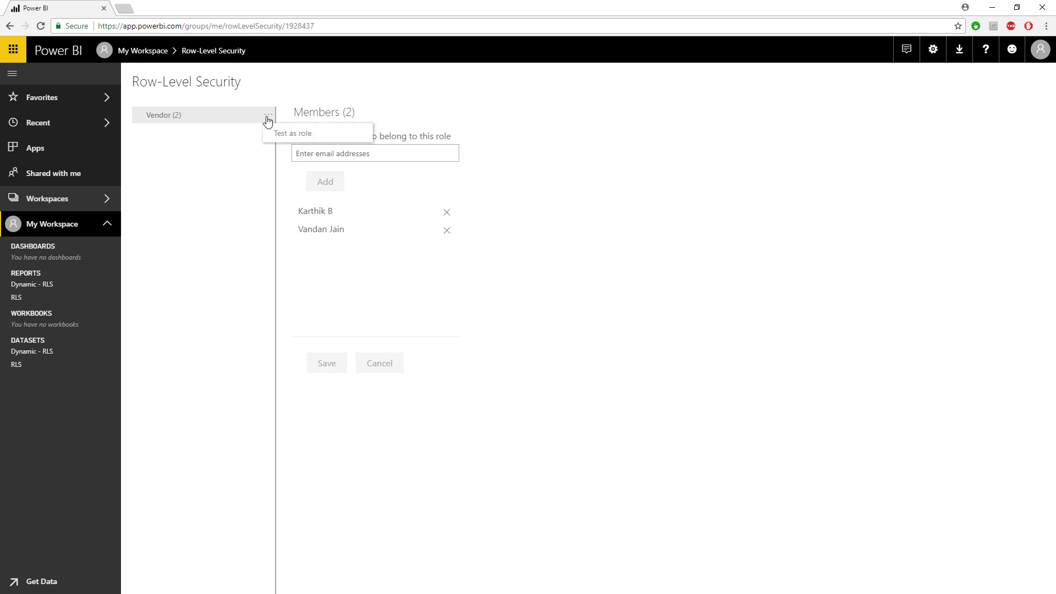
left_click(284, 135)
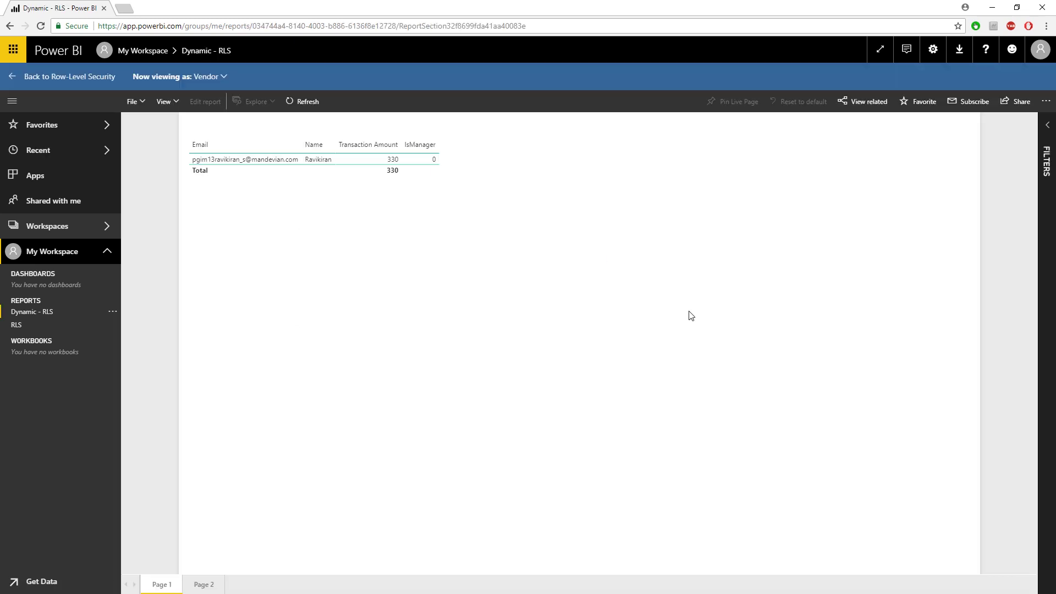
left_click(1036, 54)
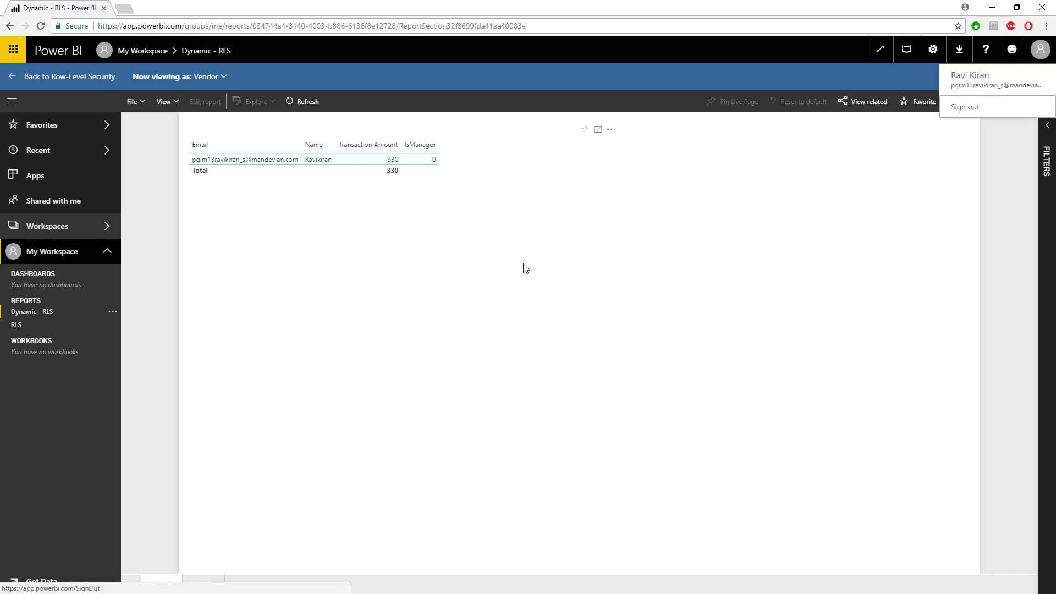
left_click(220, 176)
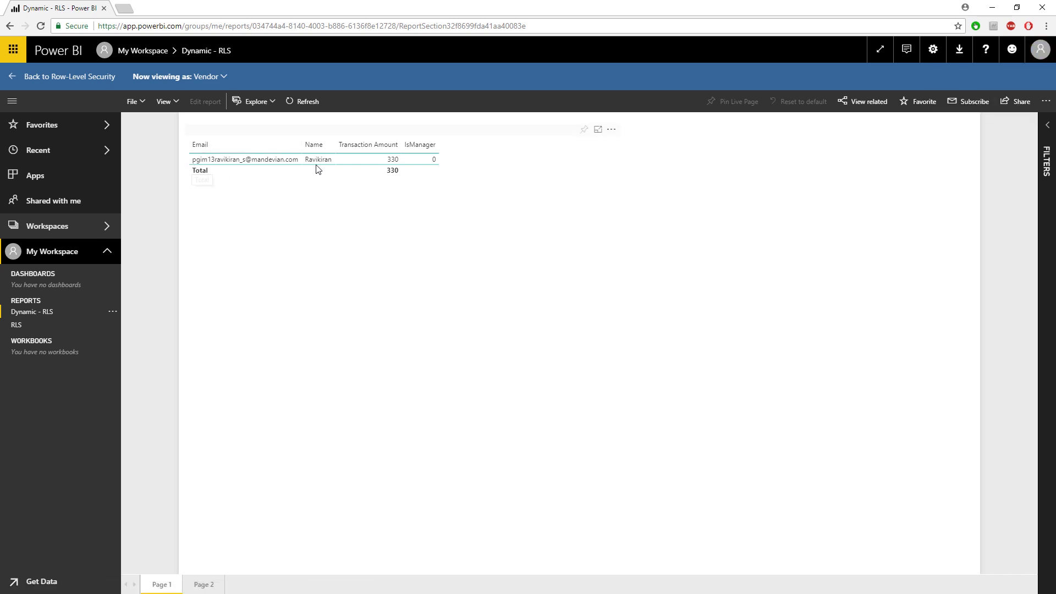
left_click(207, 161)
- View the report as the non-manager member of the Vendor role
left_click(217, 77)
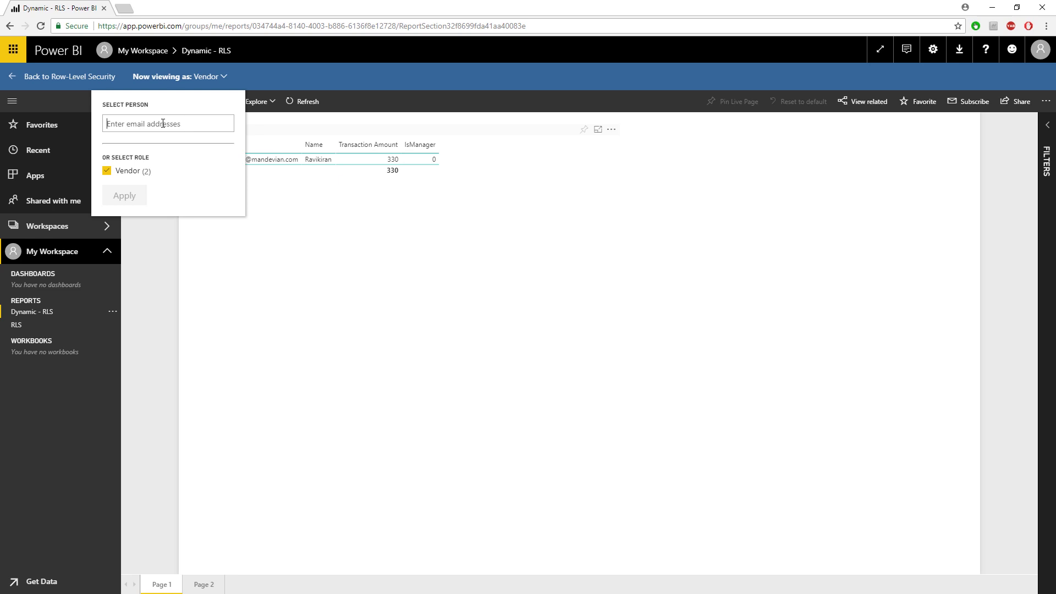
type("kar")
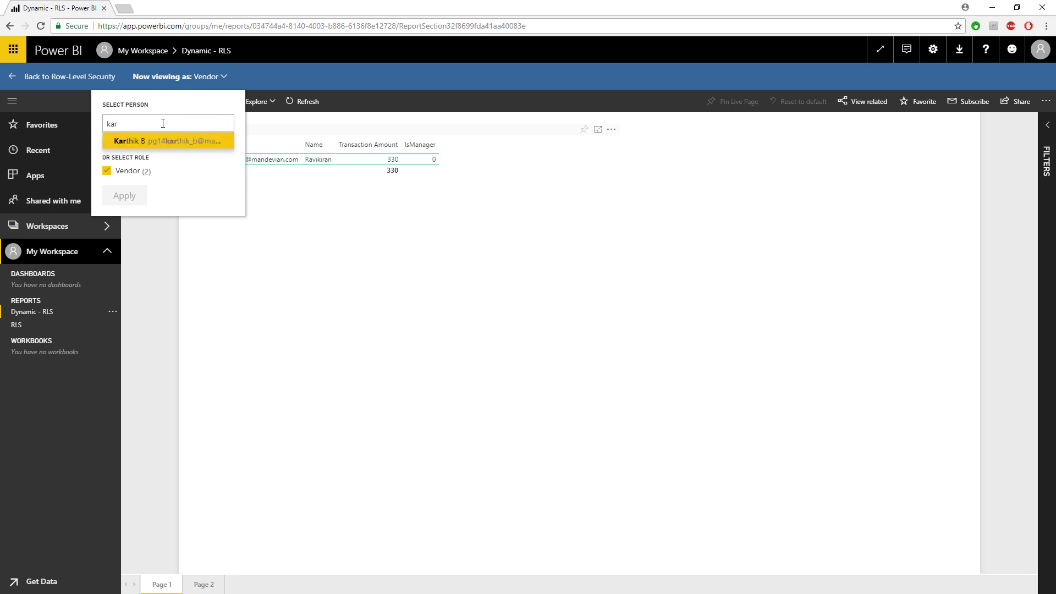
left_click(156, 145)
left_click(124, 196)
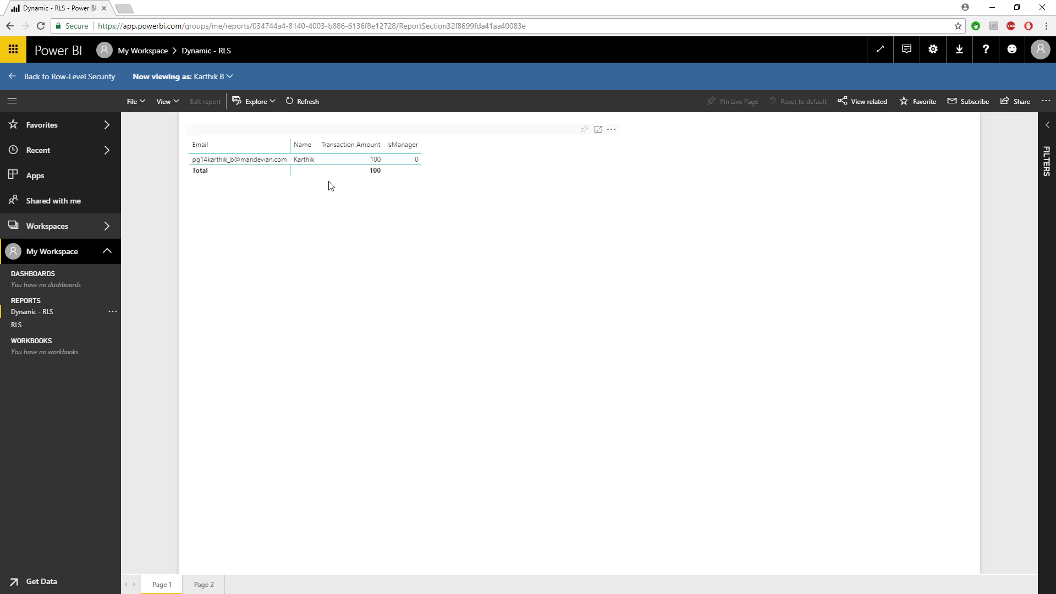
- Switch the report's test view to the manager who belongs to the Vendor role
left_click(216, 81)
left_click(231, 130)
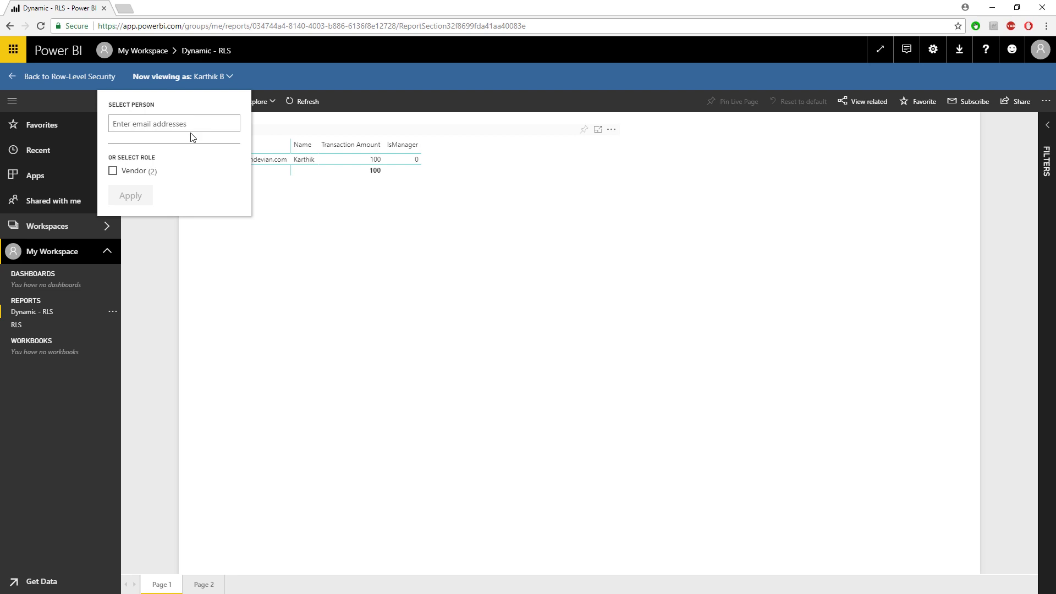
type("vandan")
left_click(144, 137)
left_click(130, 196)
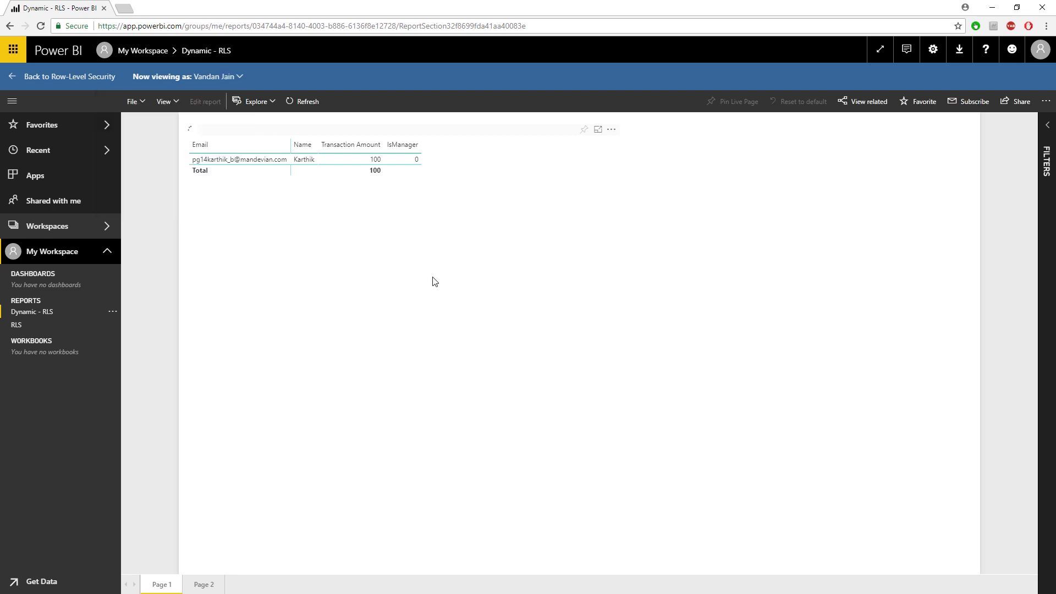